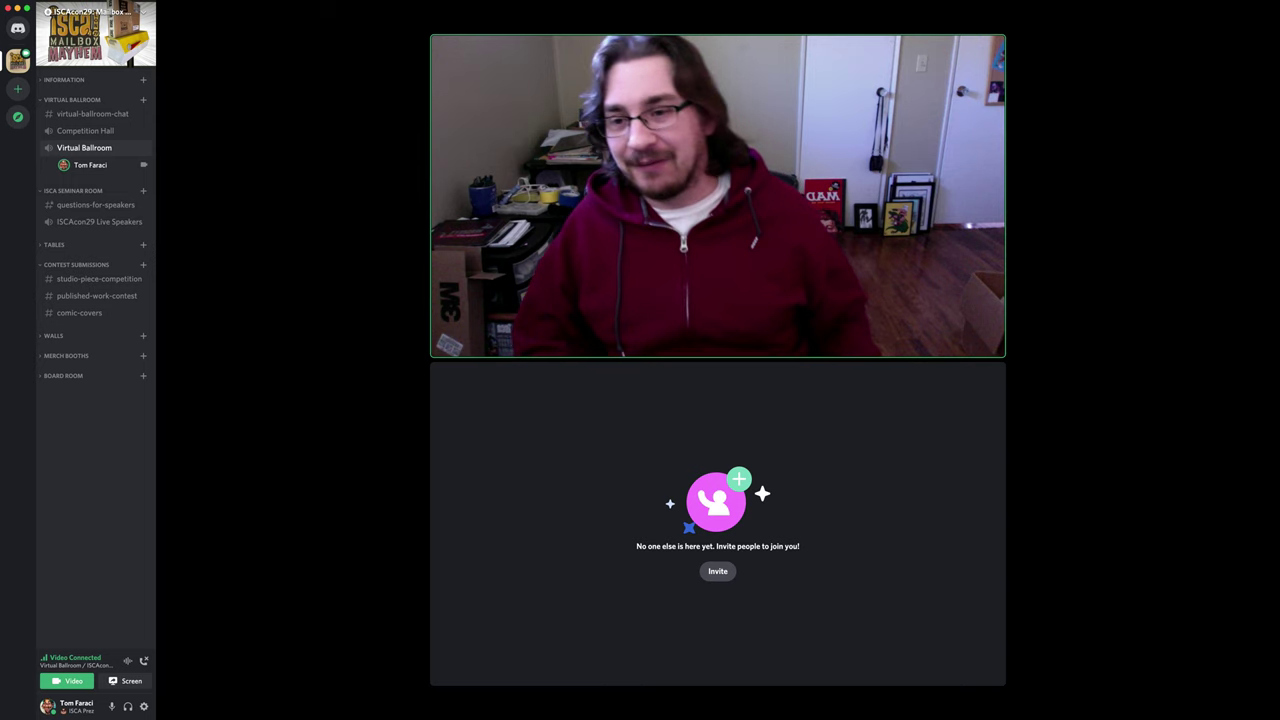
- Collapse the Virtual Ballroom, ISCA Seminar Room and Contest Submissions categories in the channel list
mouse_move(1082, 493)
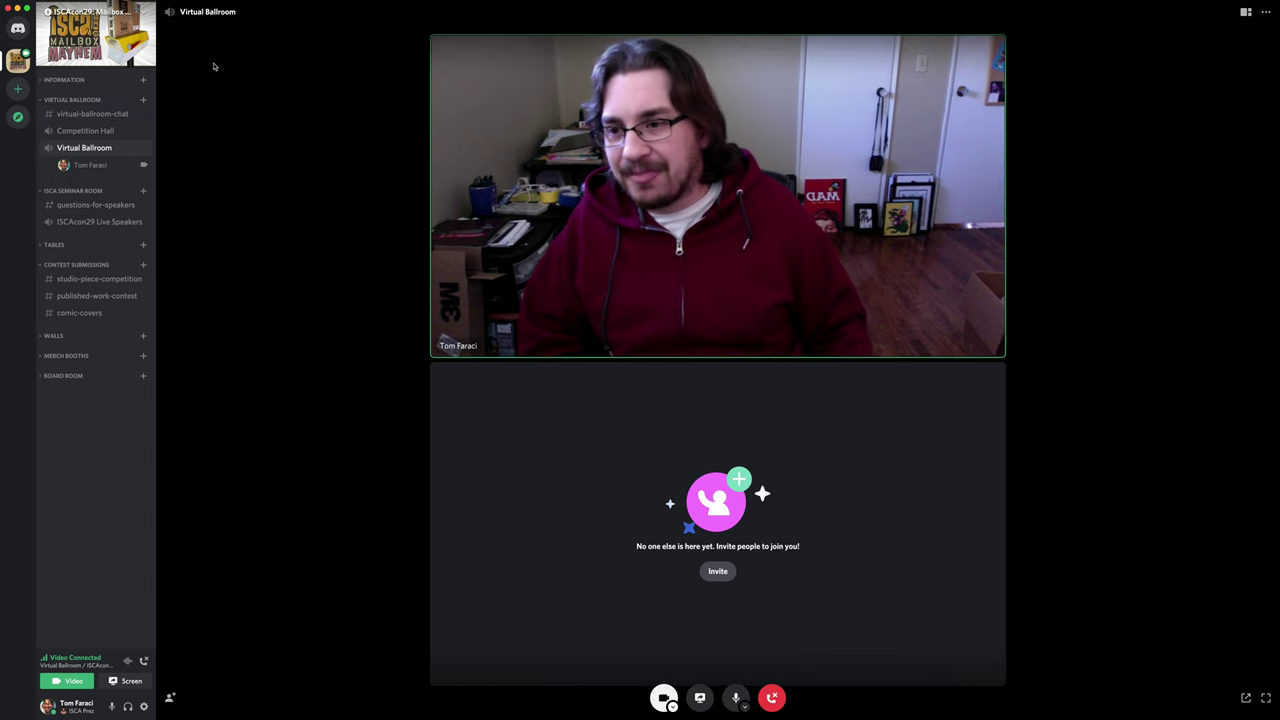
click(42, 101)
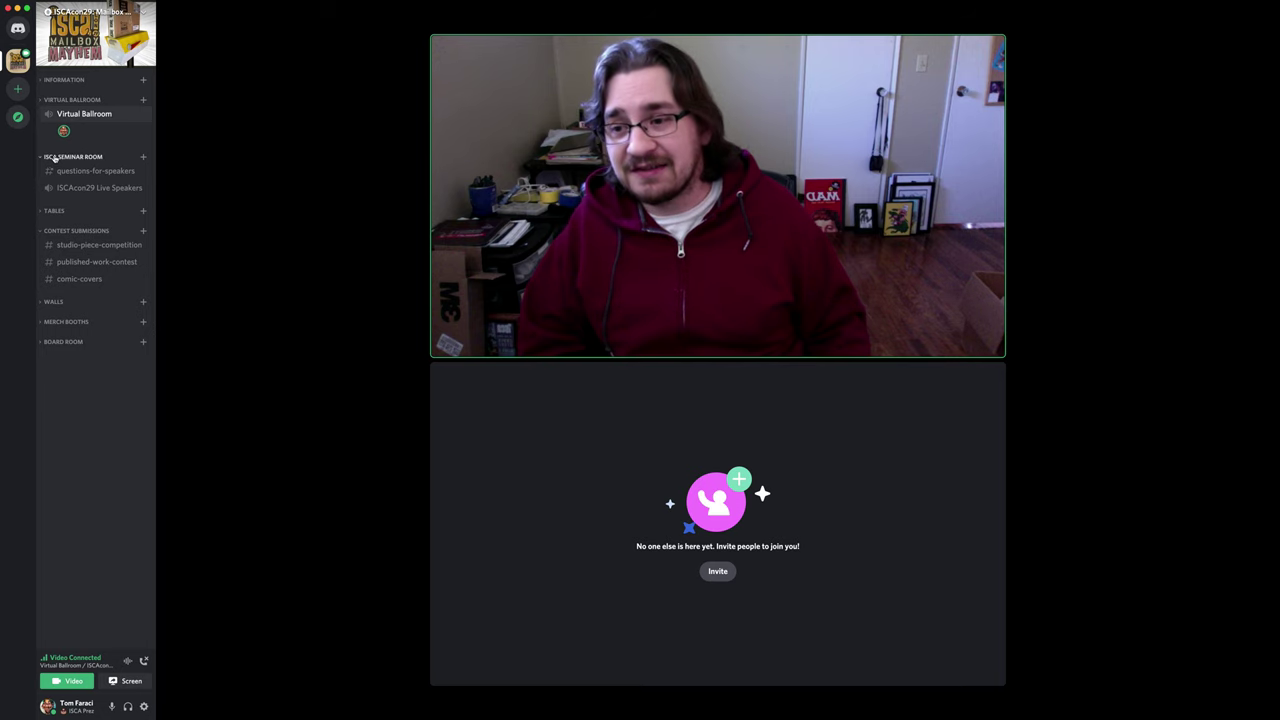
click(45, 157)
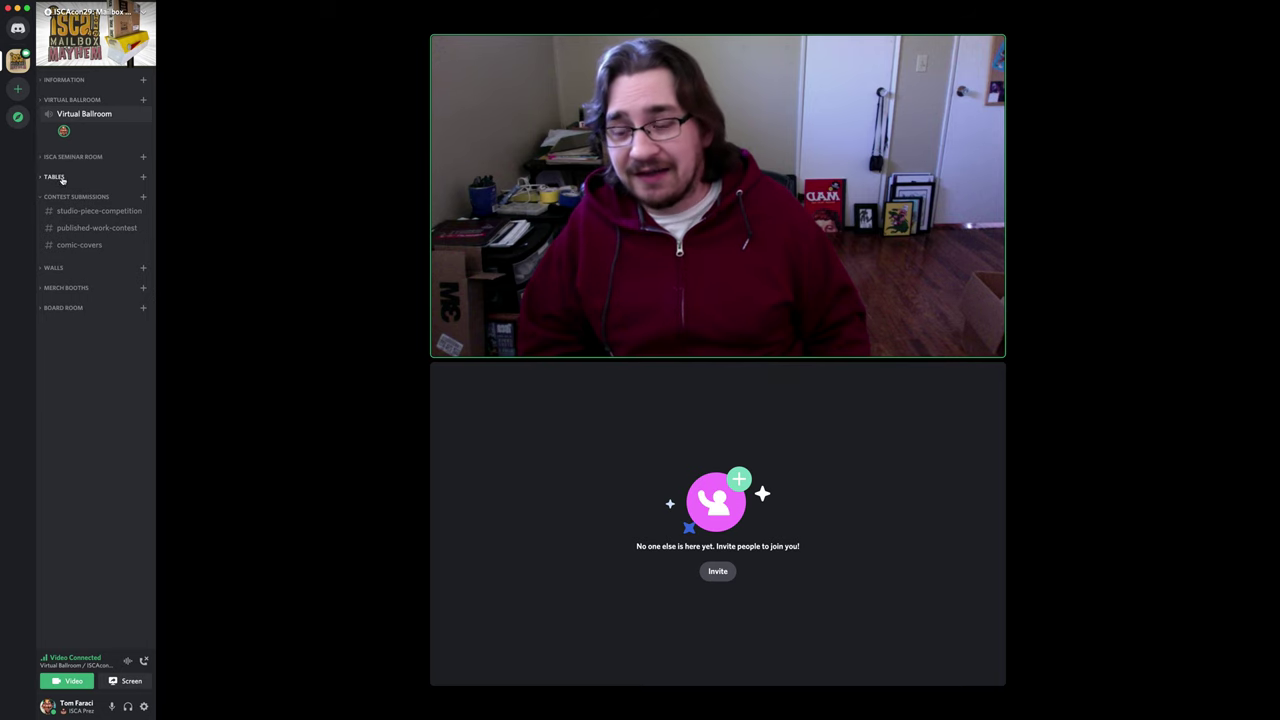
click(57, 198)
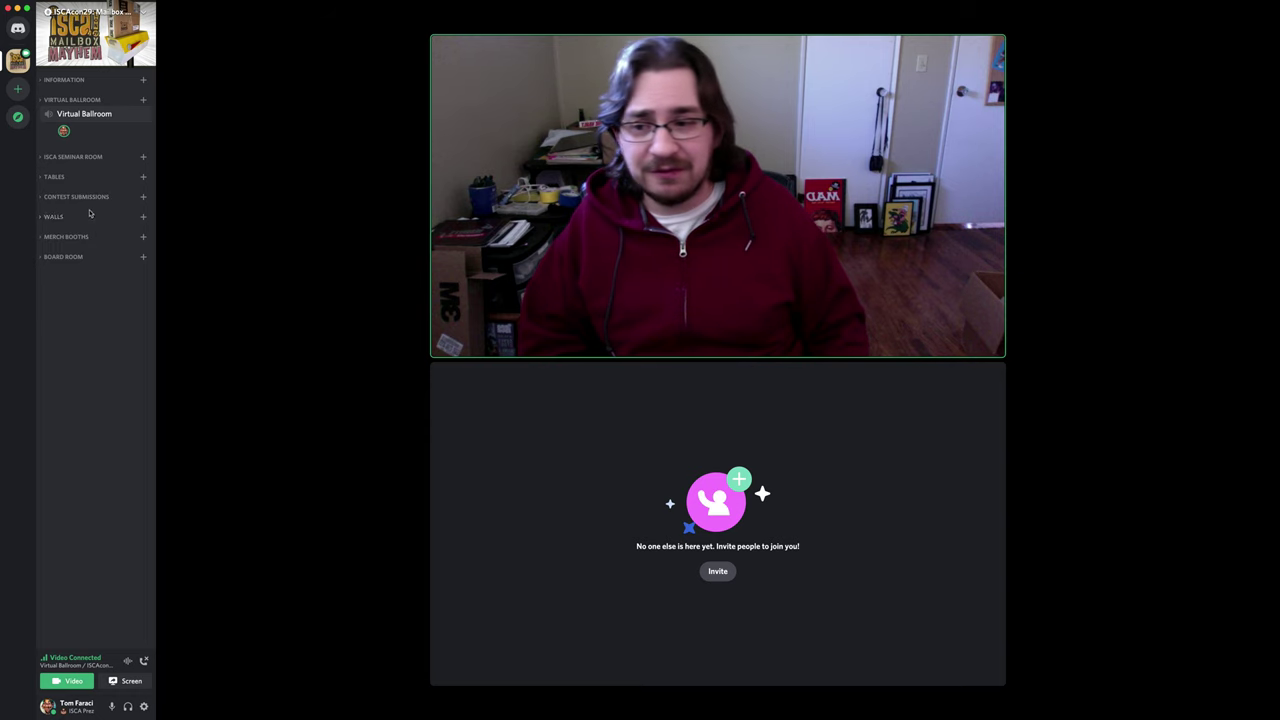
mouse_move(240, 263)
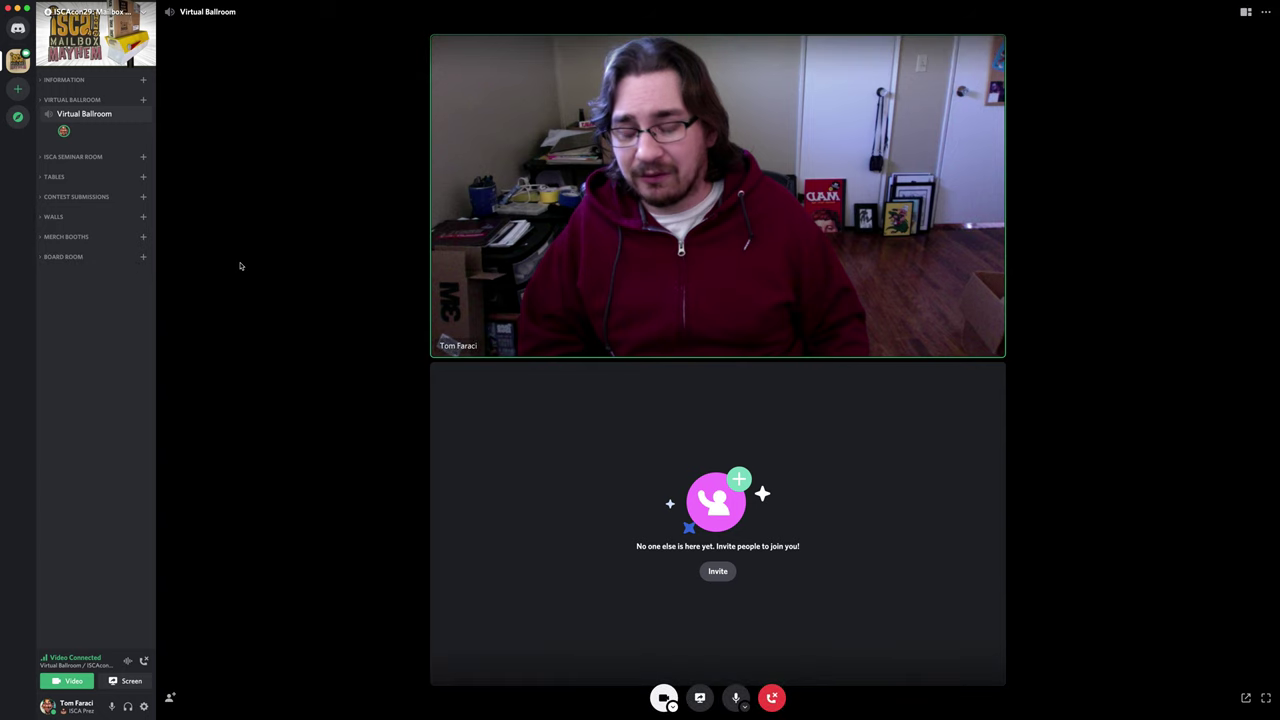
- Expand the Information and Virtual Ballroom categories to list their channels
click(42, 82)
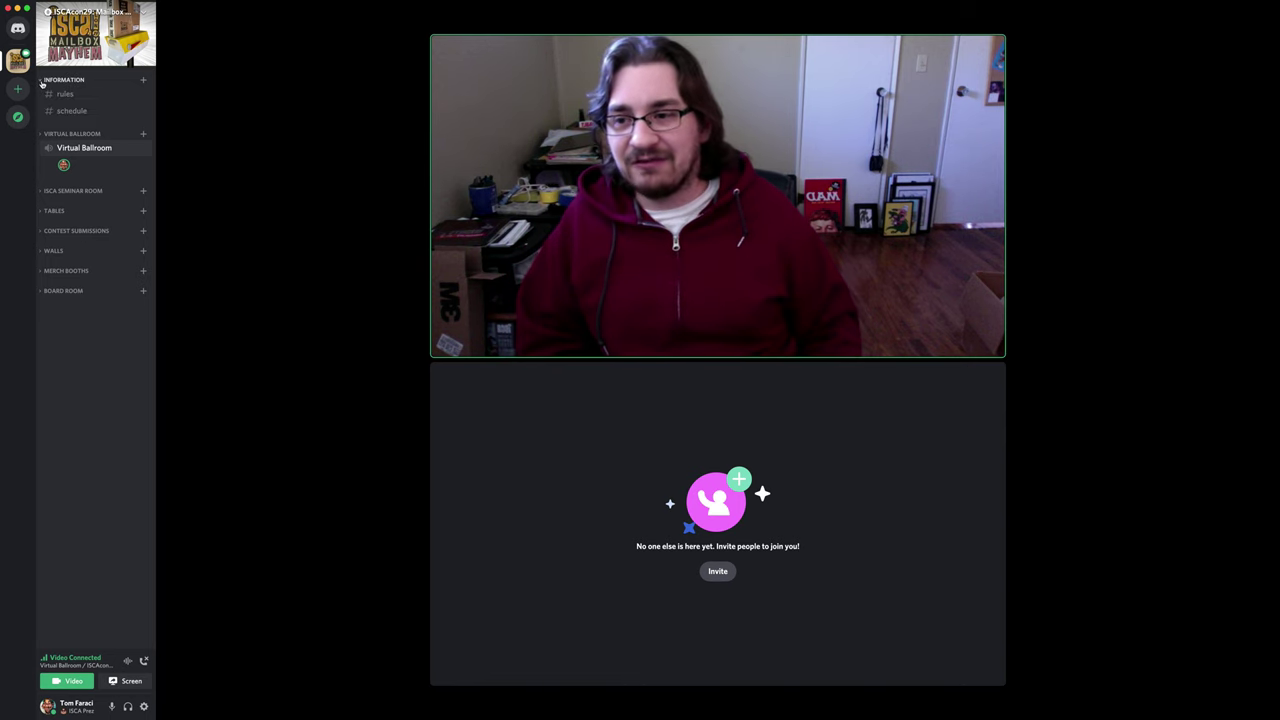
click(43, 134)
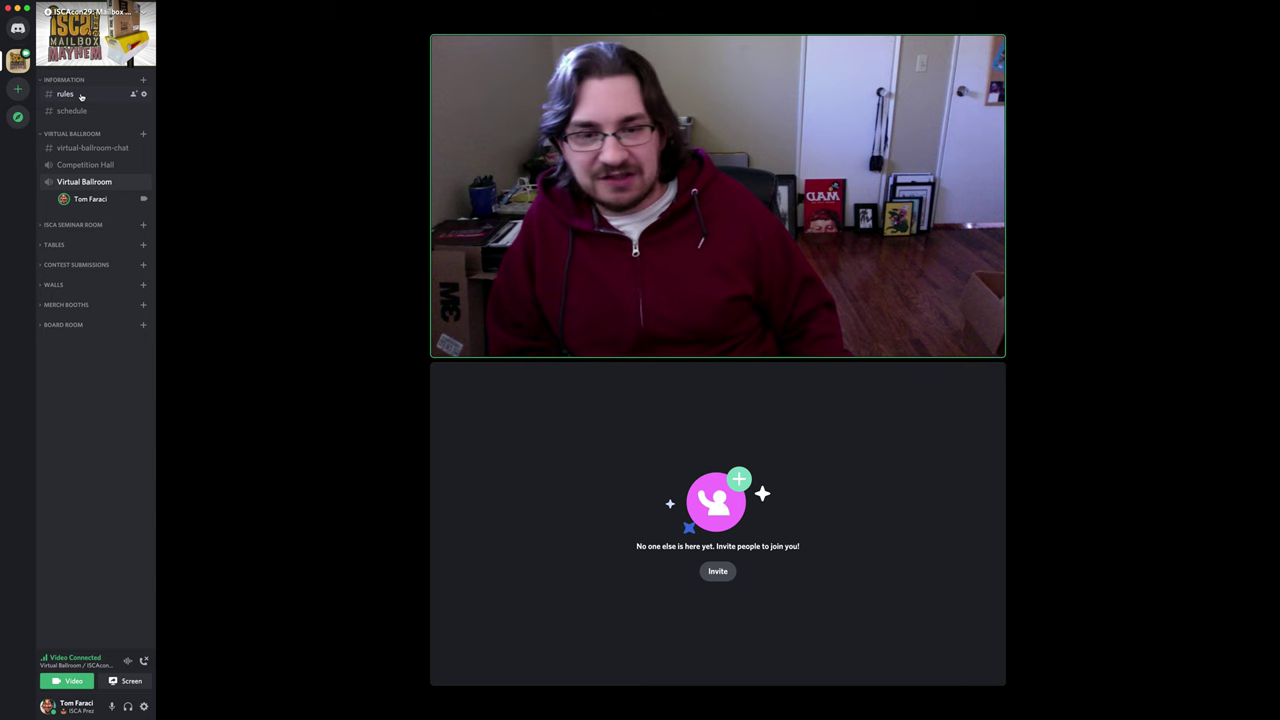
- Look through the competition rules in the rules channel and return to the Virtual Ballroom call
click(81, 96)
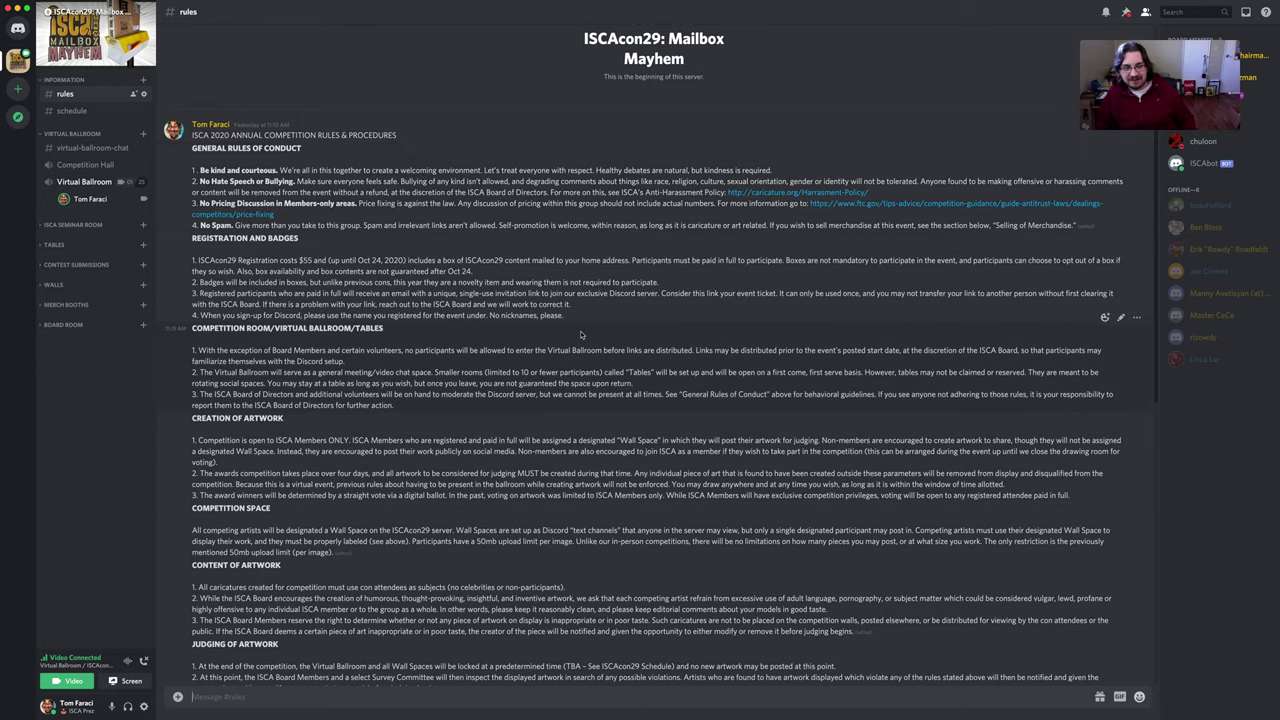
scroll(596, 276, down, 5)
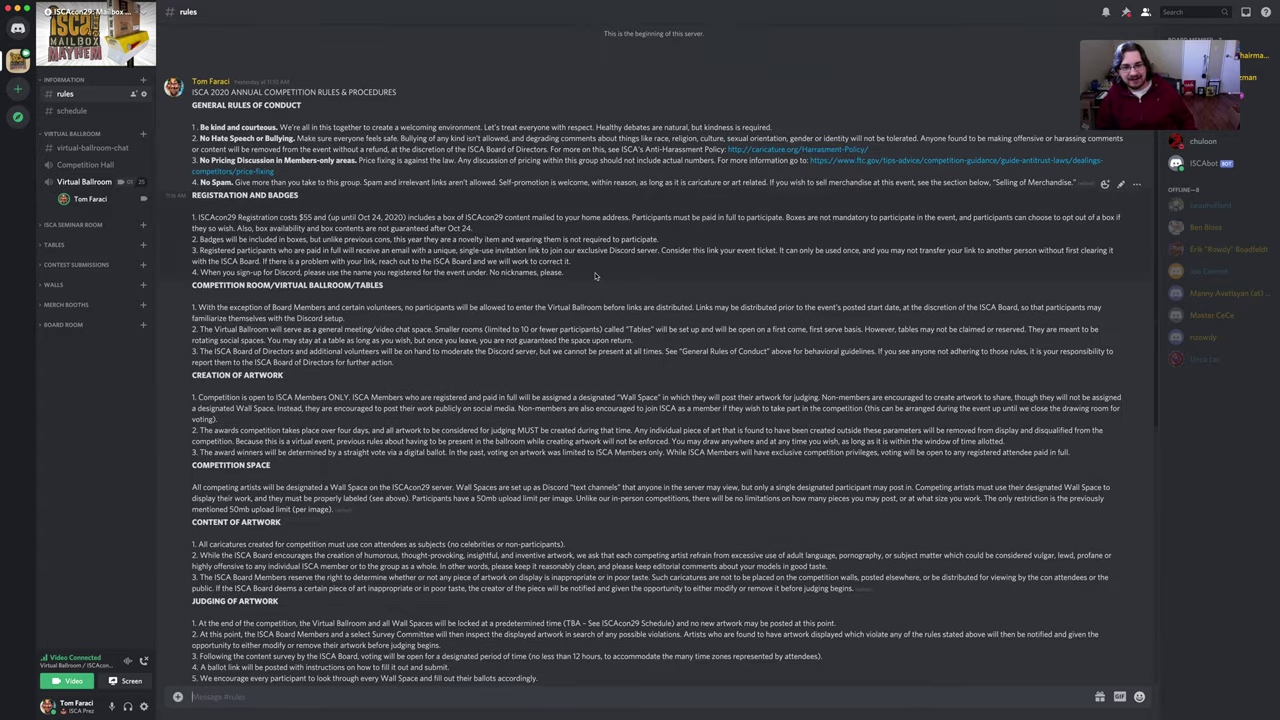
scroll(596, 270, up, 5)
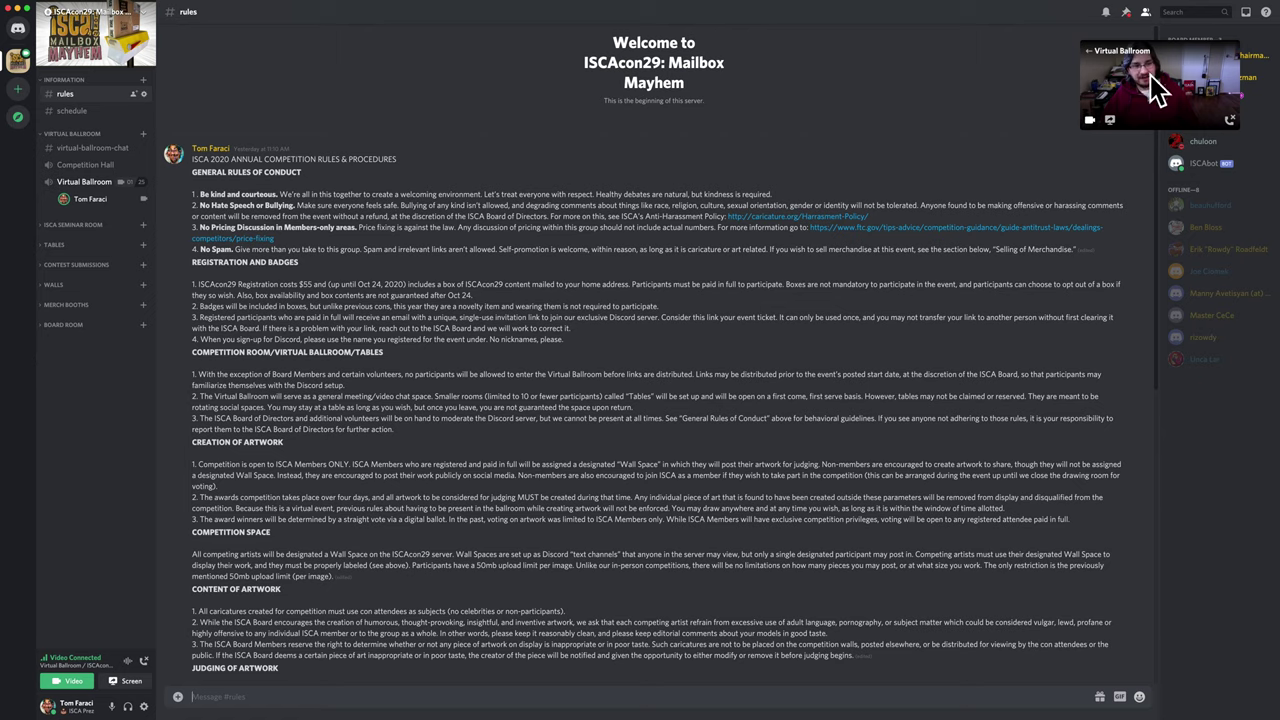
click(83, 186)
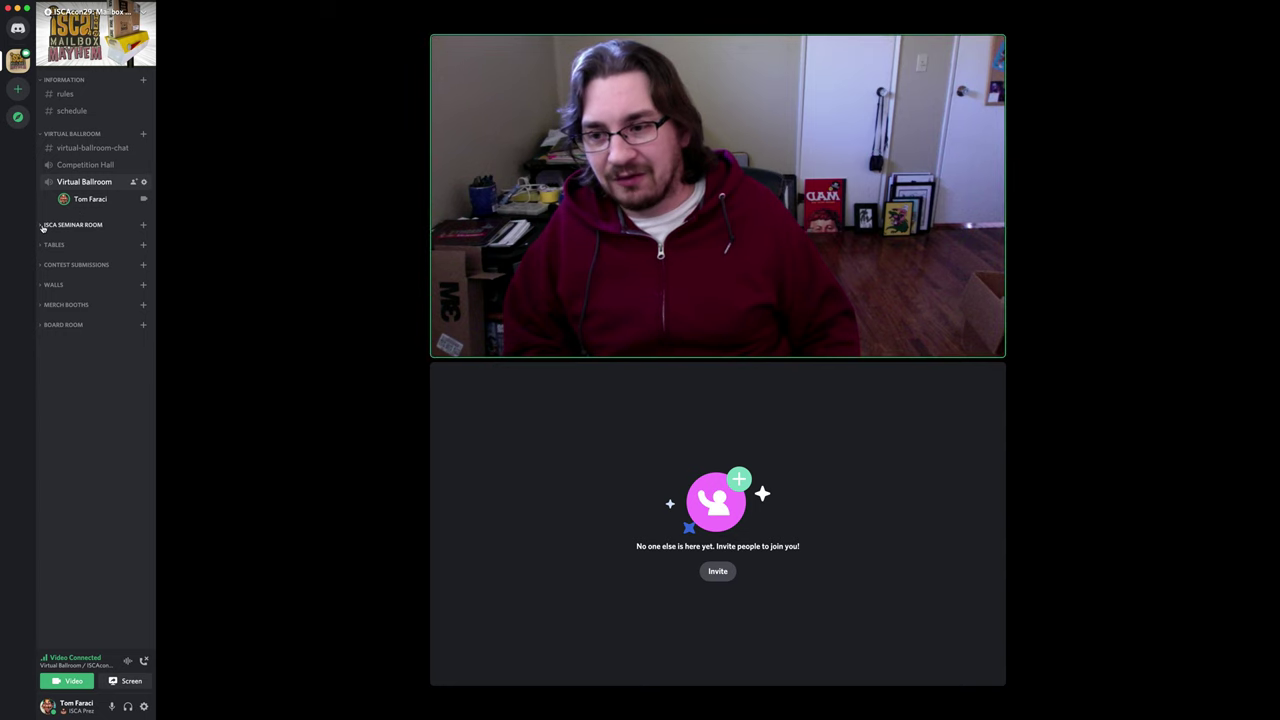
- Expand the ISCA Seminar Room category and join the ISCAcon29 Live Speakers channel with the camera on
click(42, 228)
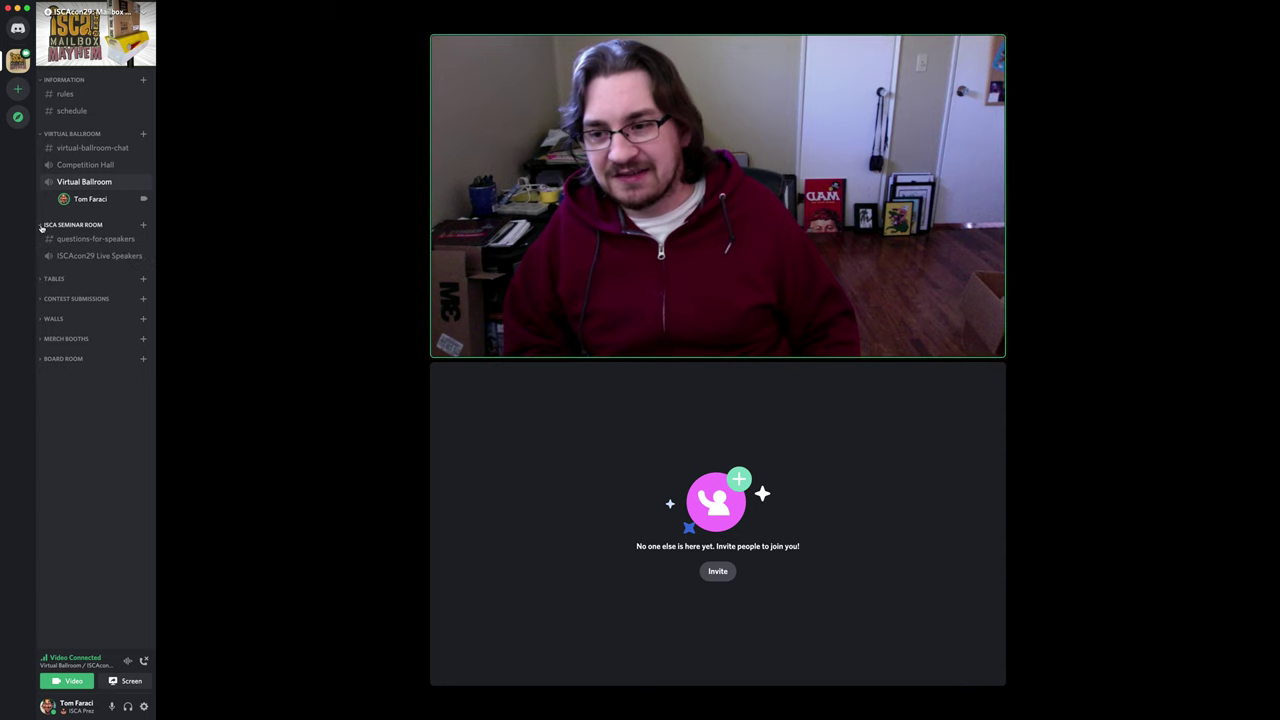
click(107, 258)
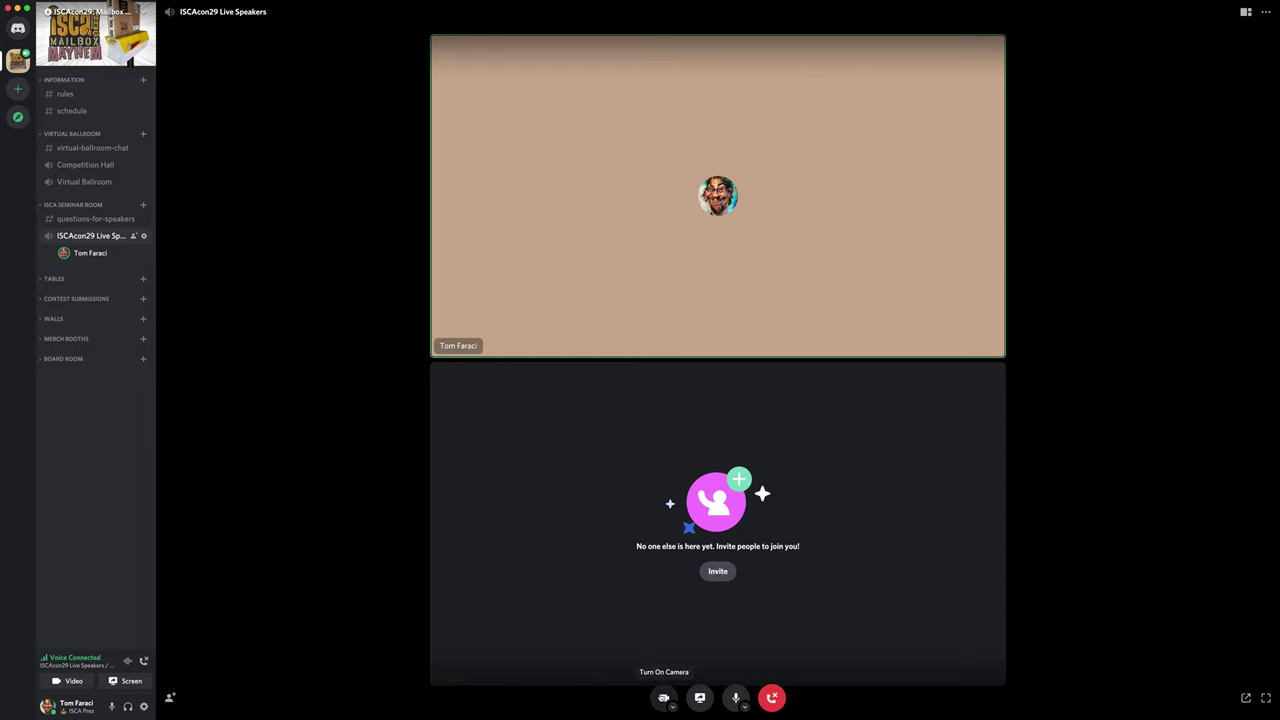
click(663, 698)
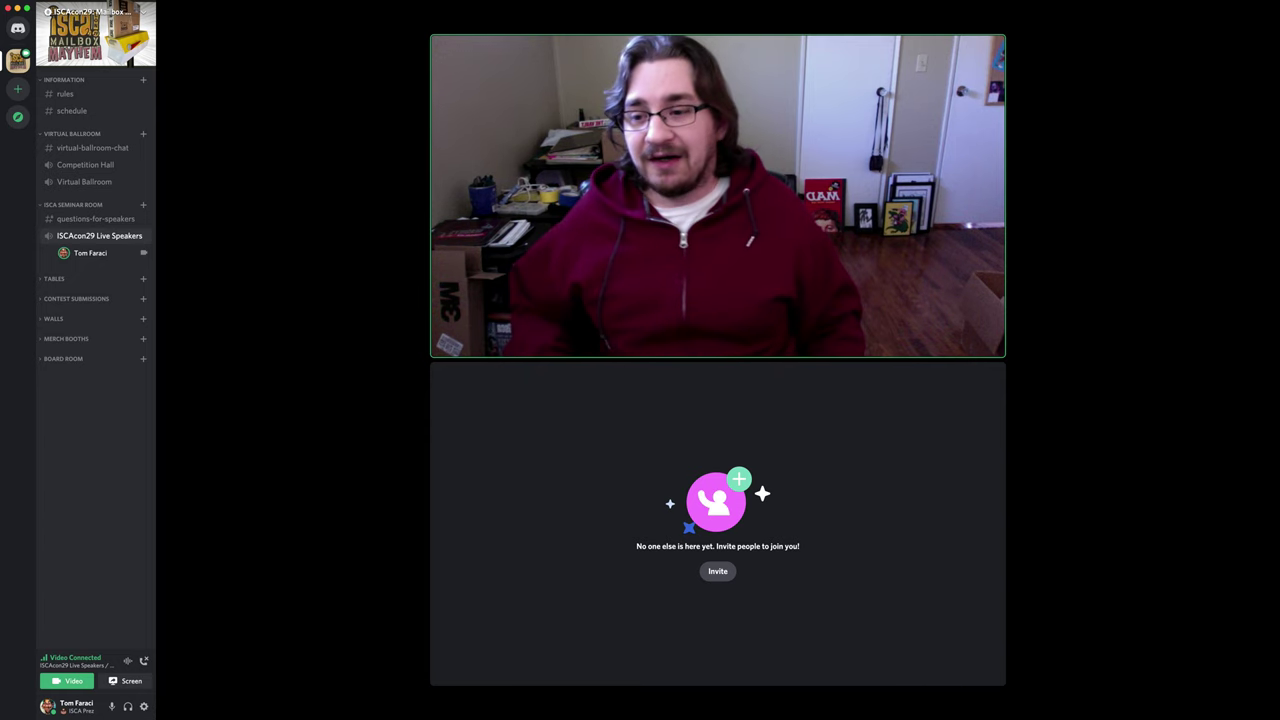
mouse_move(464, 478)
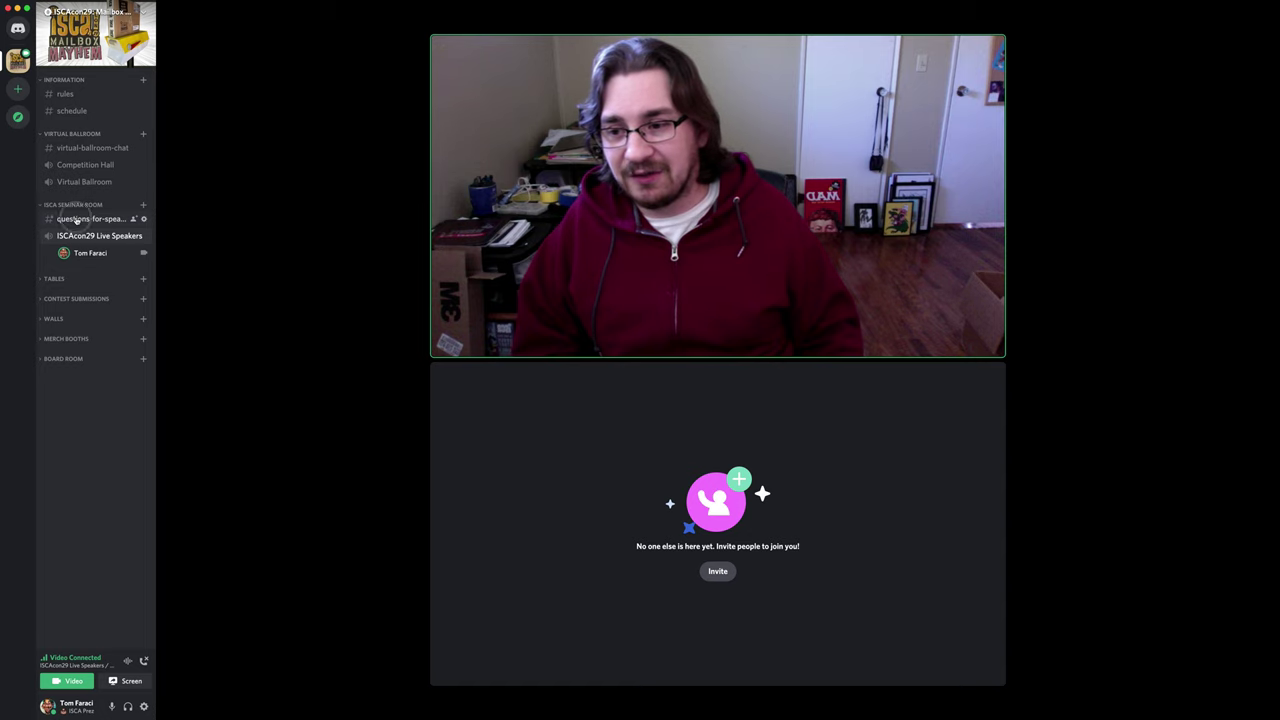
- View the questions-for-speakers text channel, switching between it and the ISCAcon29 Live Speakers call
click(76, 219)
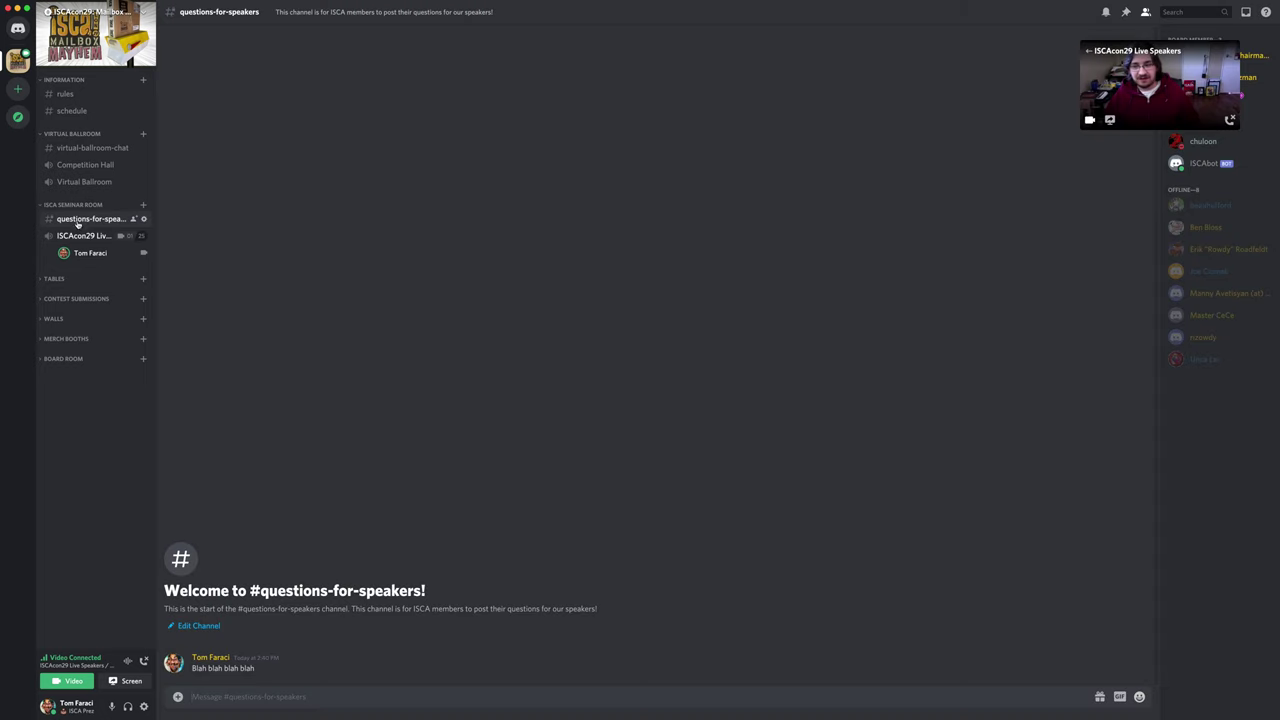
click(78, 237)
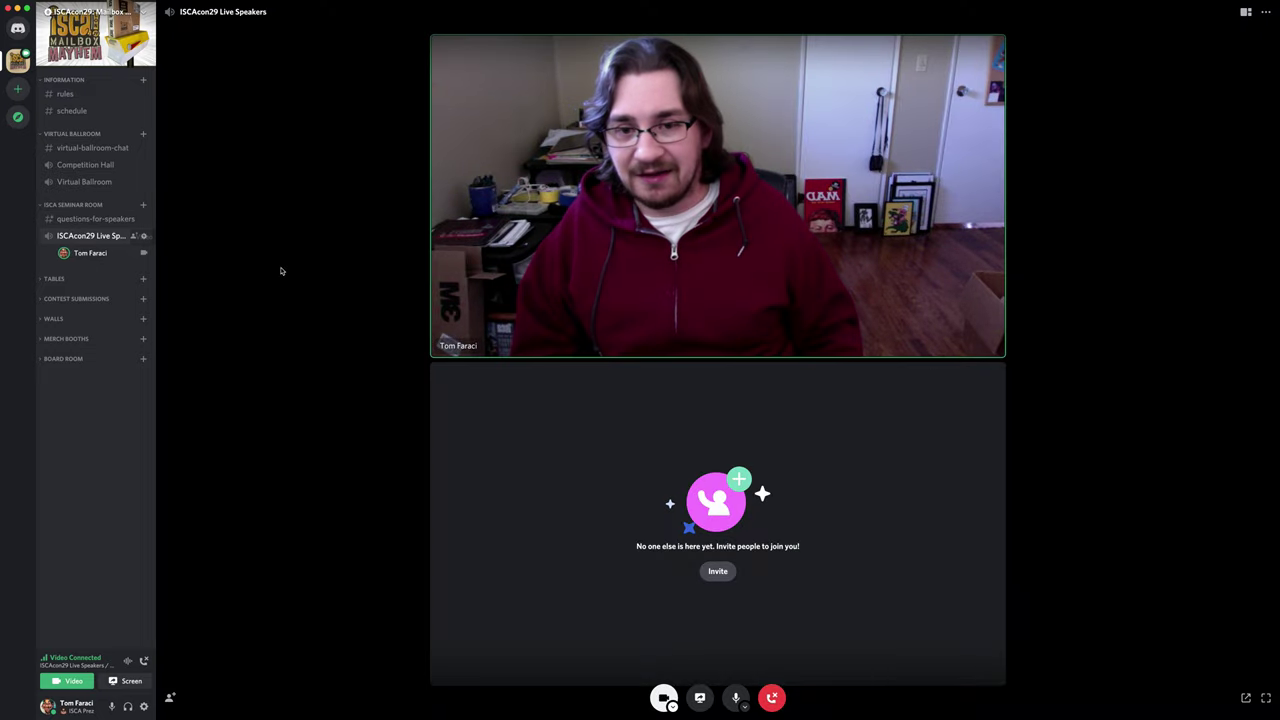
click(95, 220)
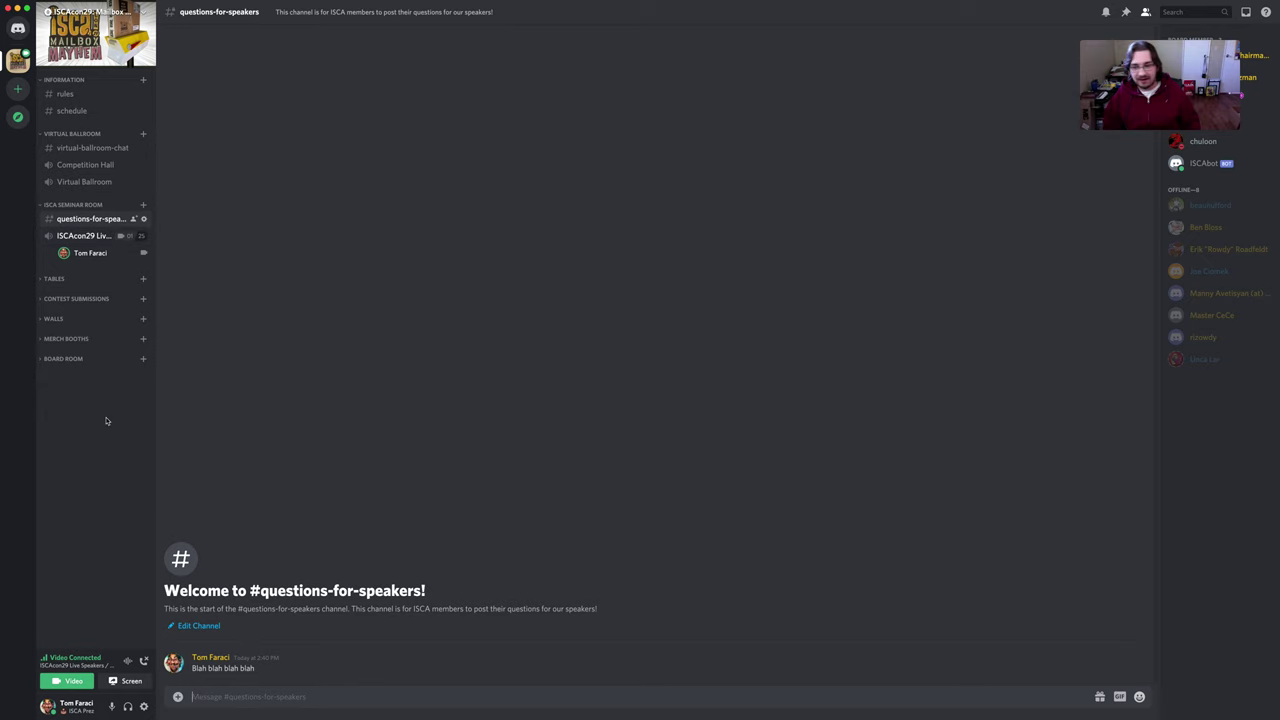
click(96, 238)
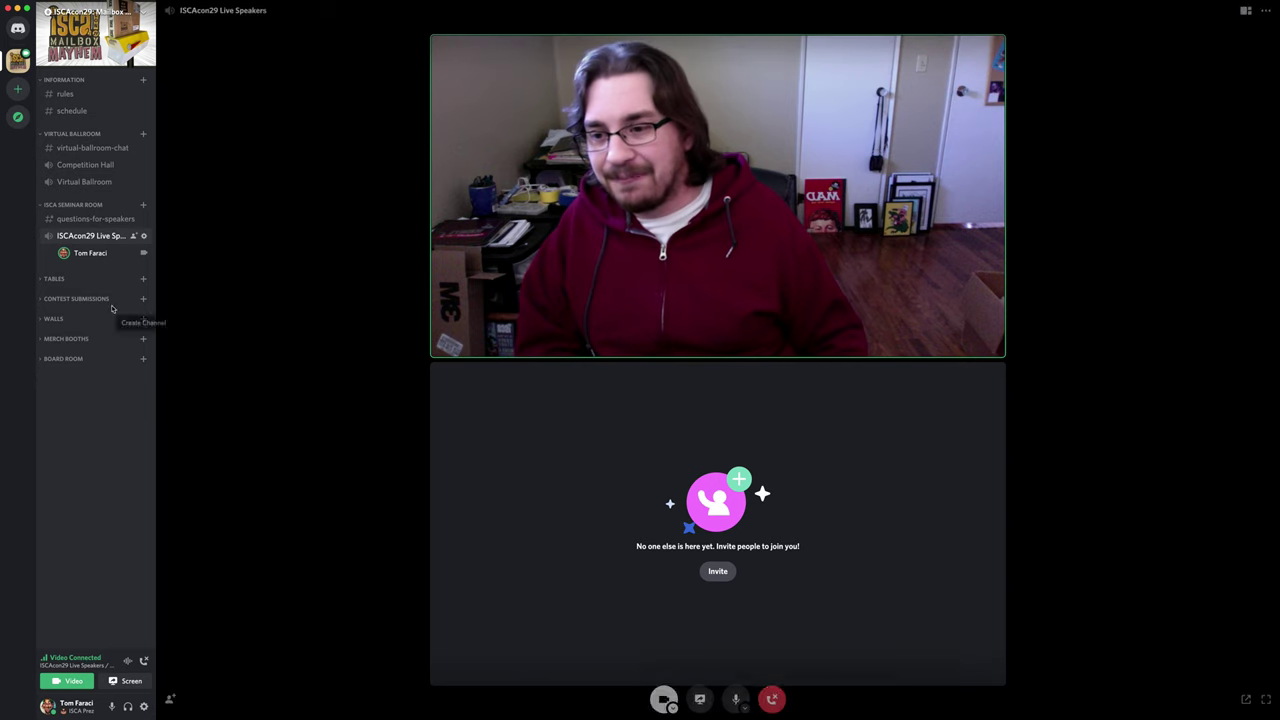
- View the table channels listed in the Tables category and collapse the category again
click(50, 279)
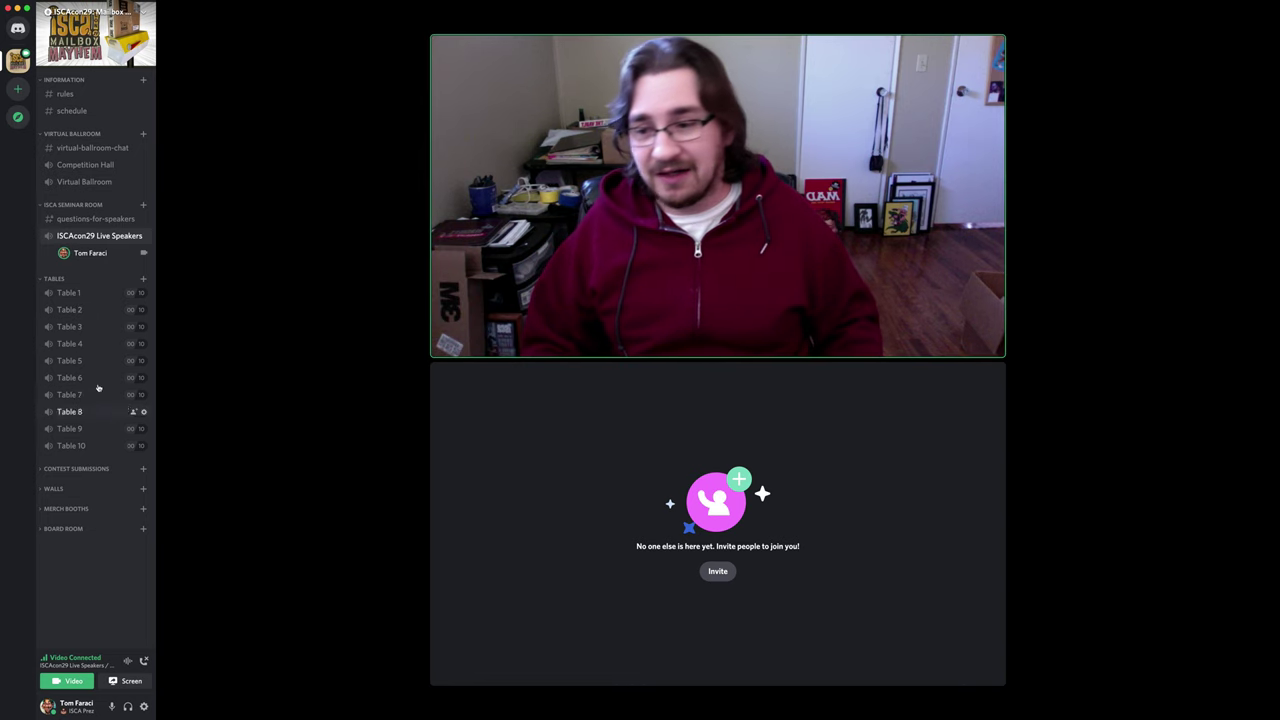
click(40, 278)
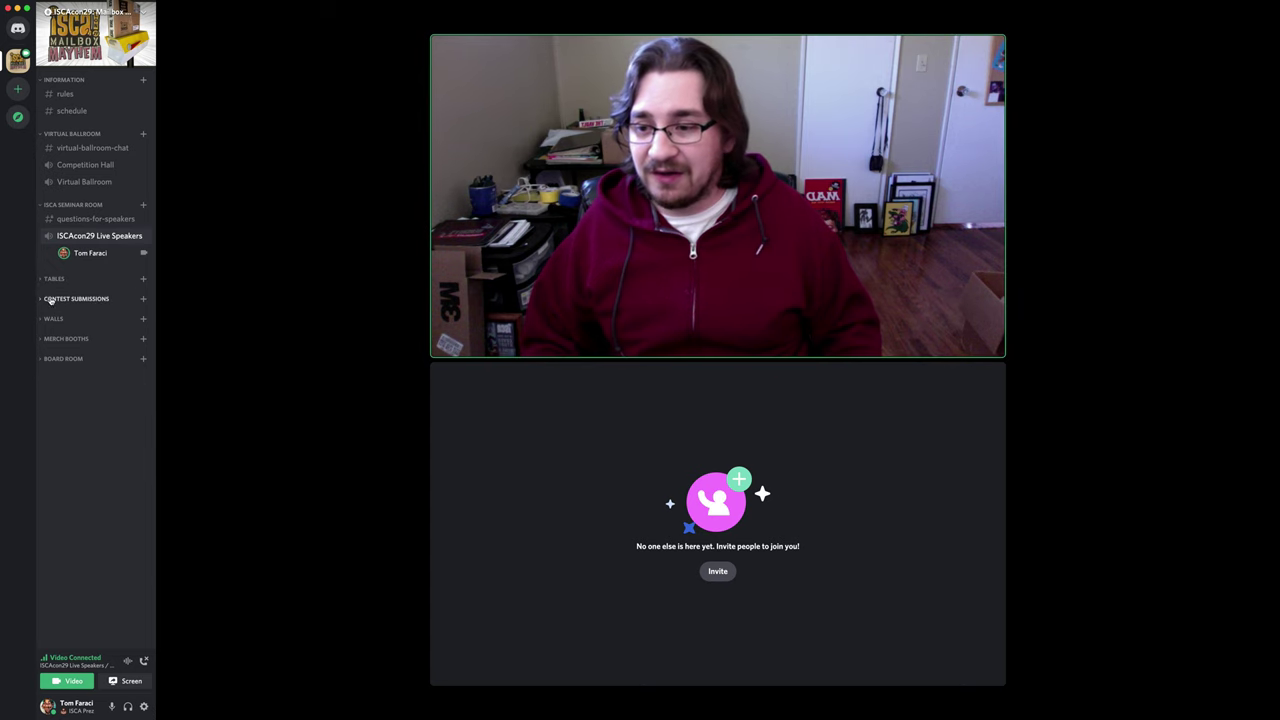
- Open the studio-piece-competition channel under Contest Submissions and clear the leftover draft message
click(42, 300)
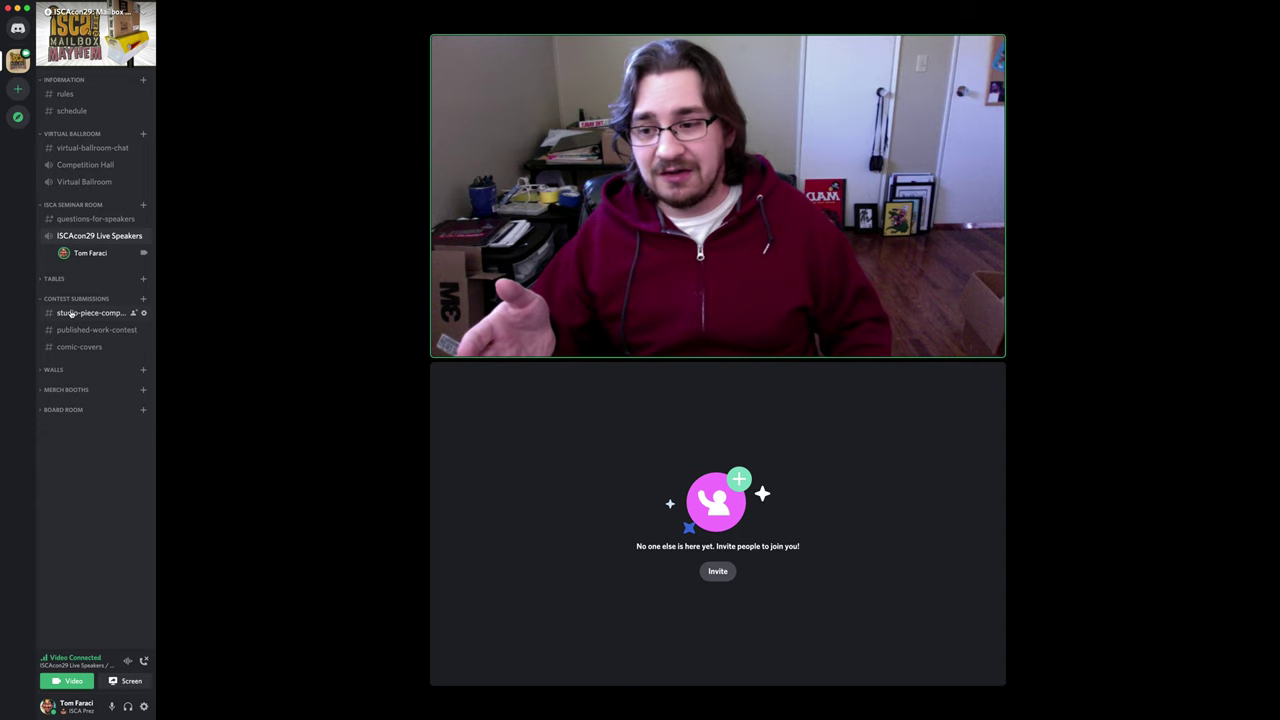
click(70, 313)
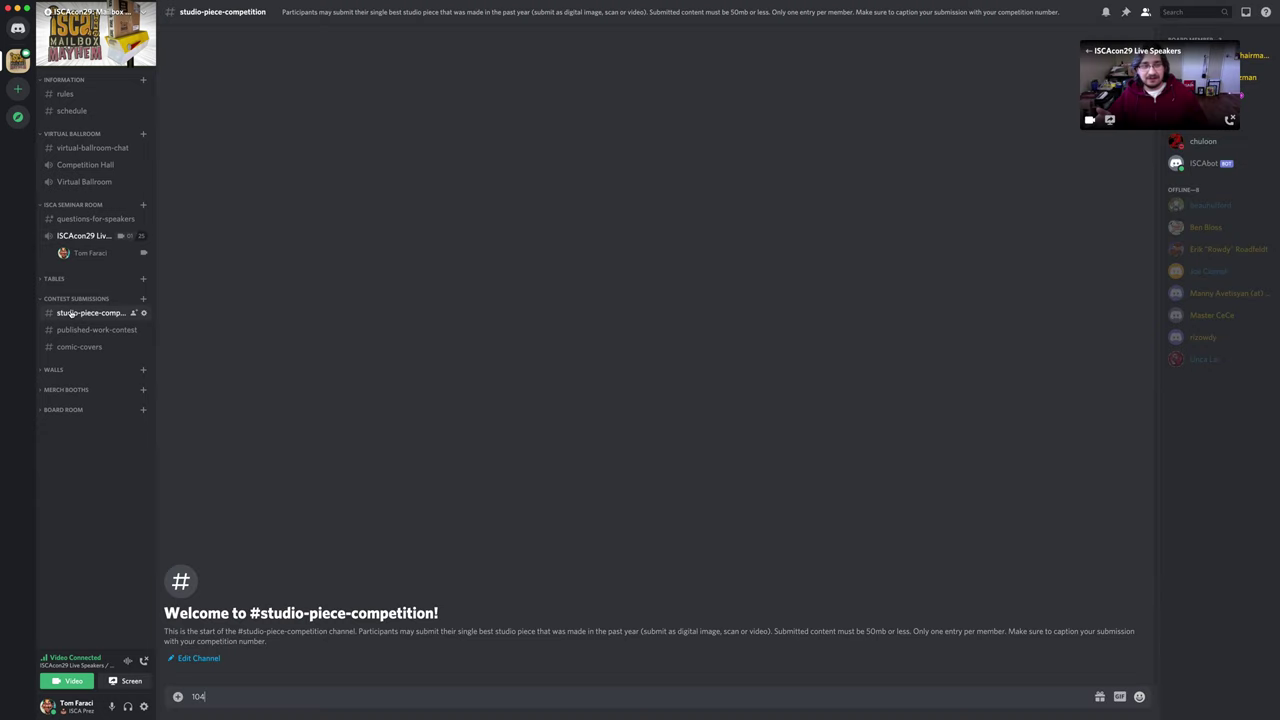
double_click(250, 697)
key(Right)
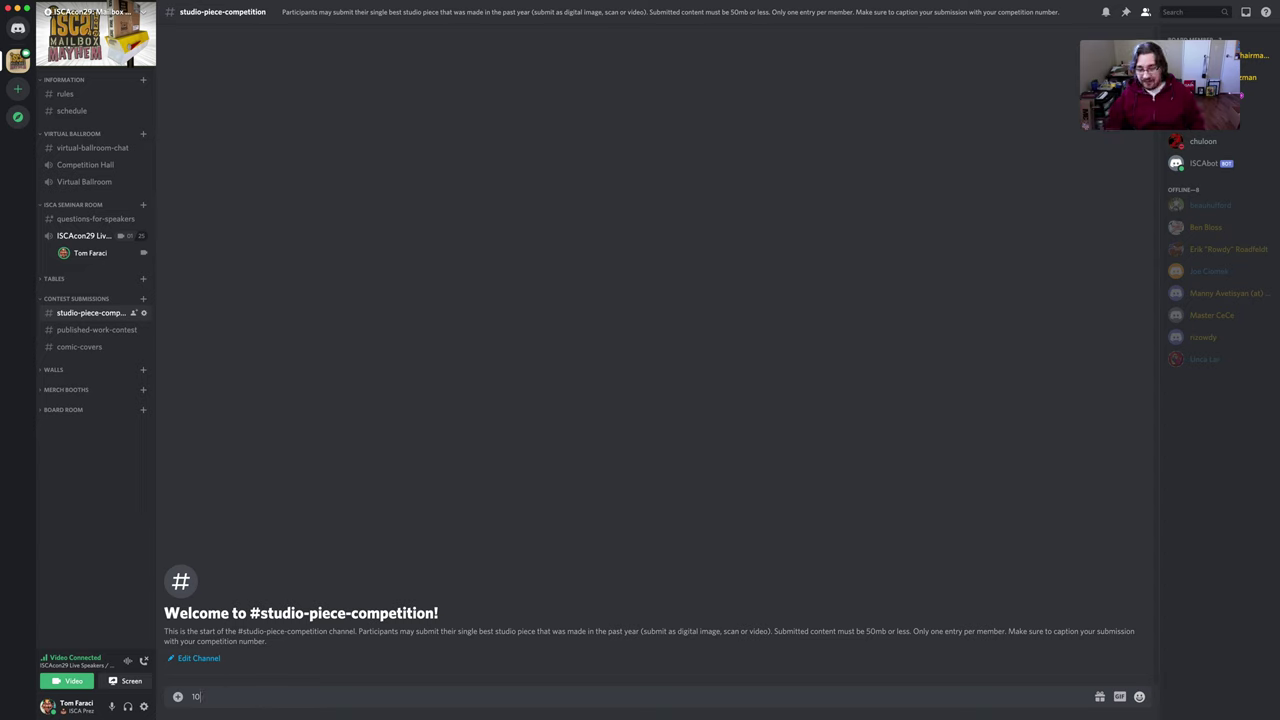
key(BackSpace)
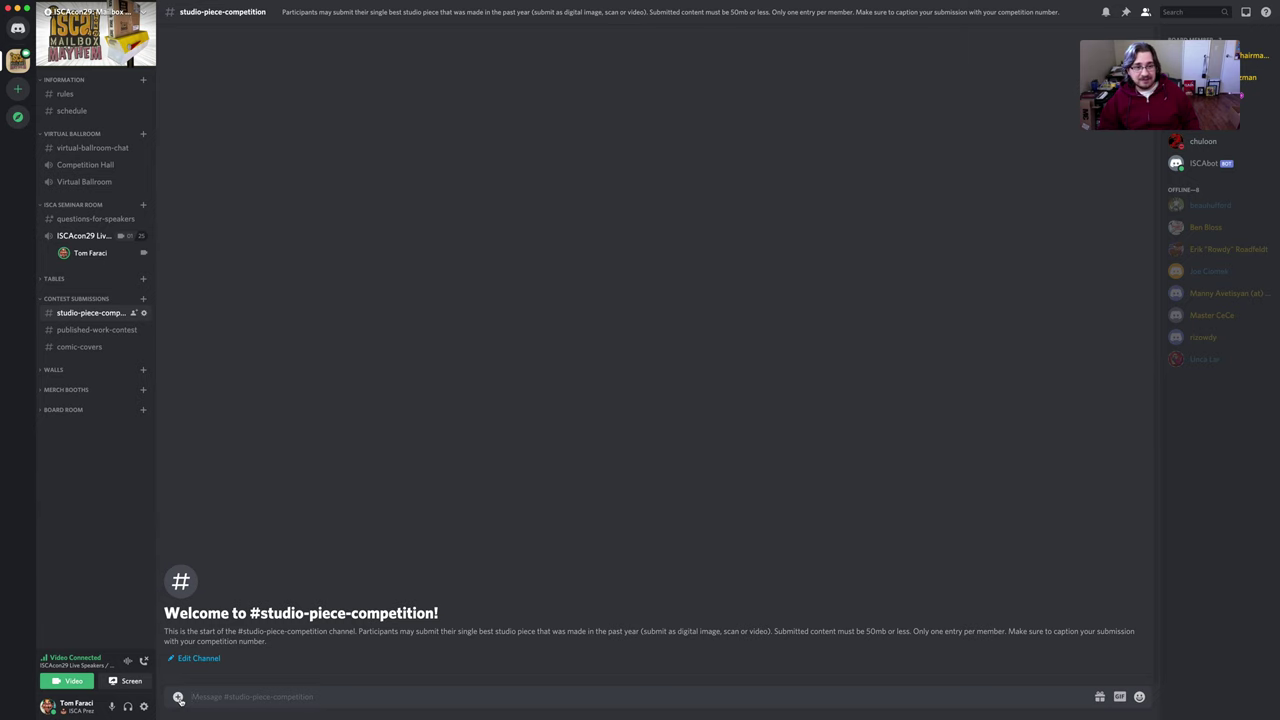
- Upload selfieforpromo.jpg from the Downloads folder to the studio-piece-competition channel with the comment 104
click(178, 697)
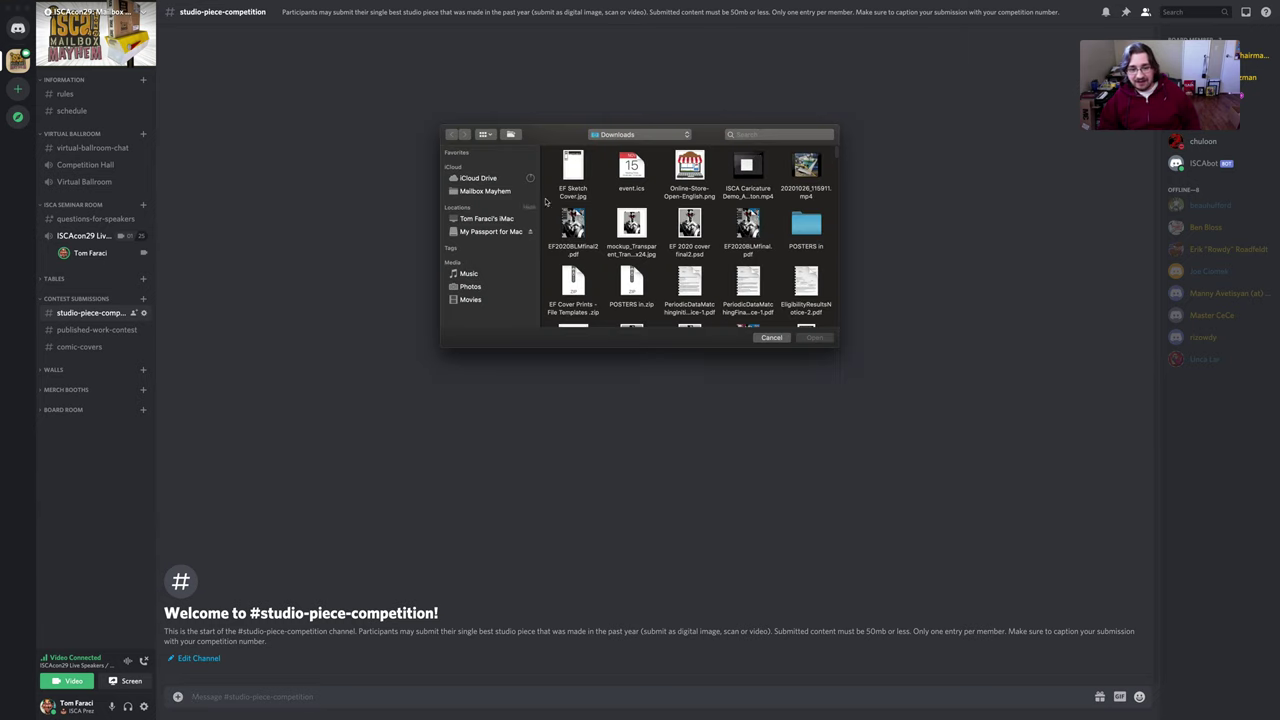
scroll(589, 252, down, 5)
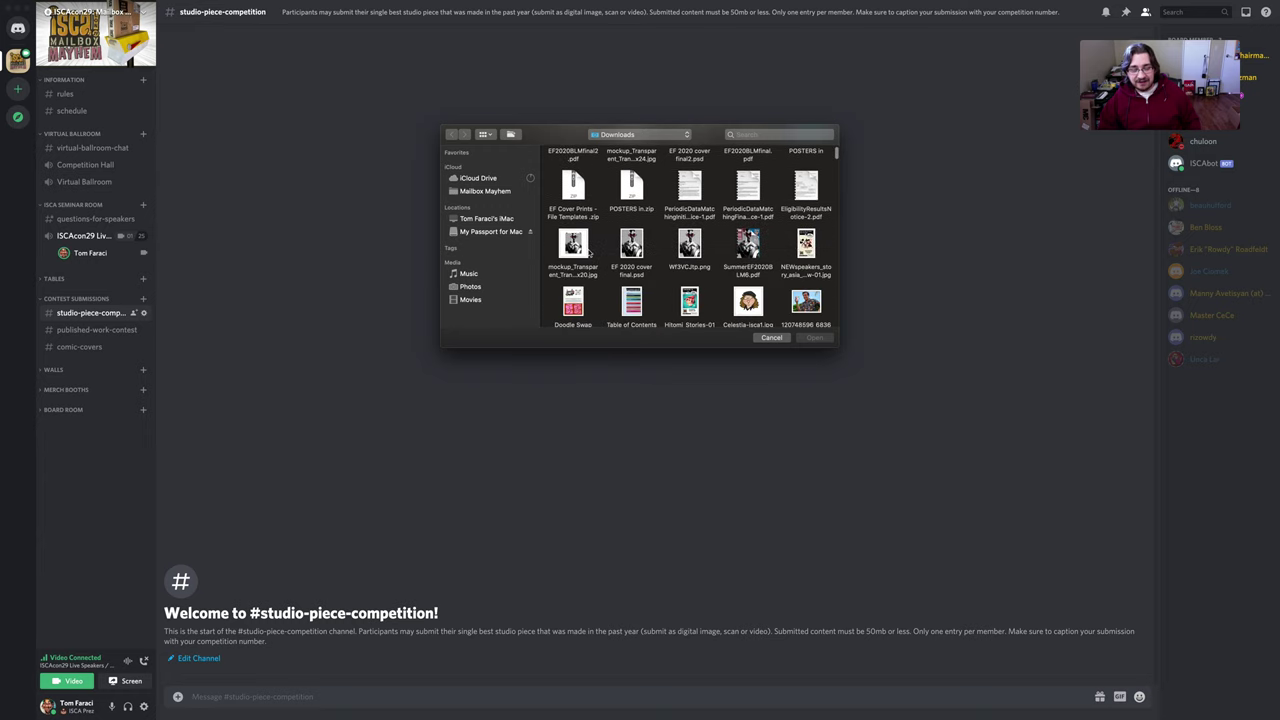
scroll(589, 252, down, 3)
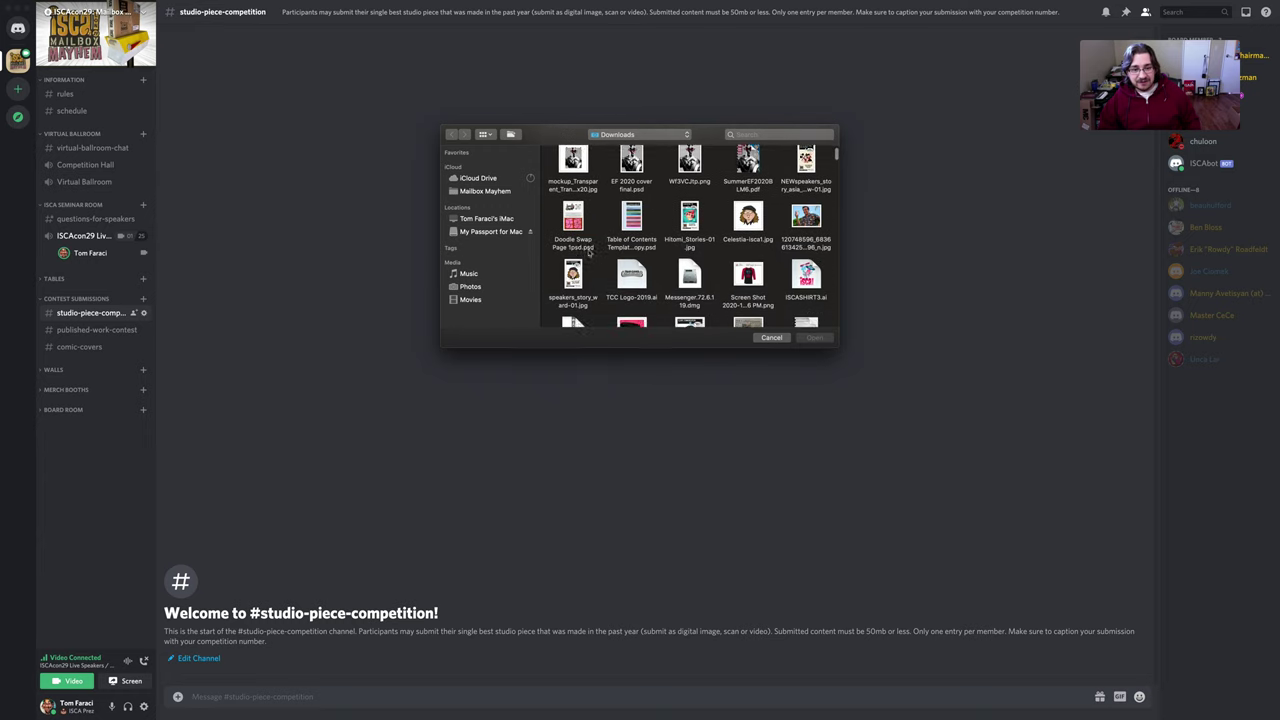
scroll(600, 249, down, 3)
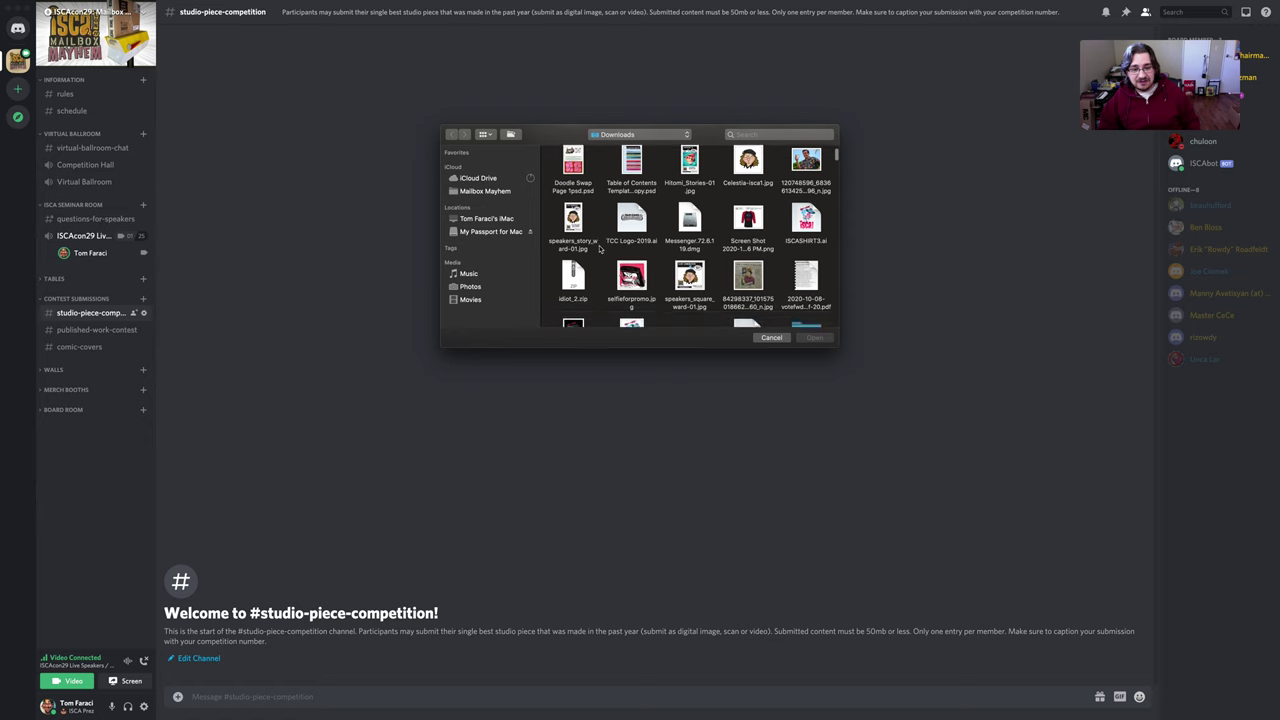
scroll(600, 249, down, 2)
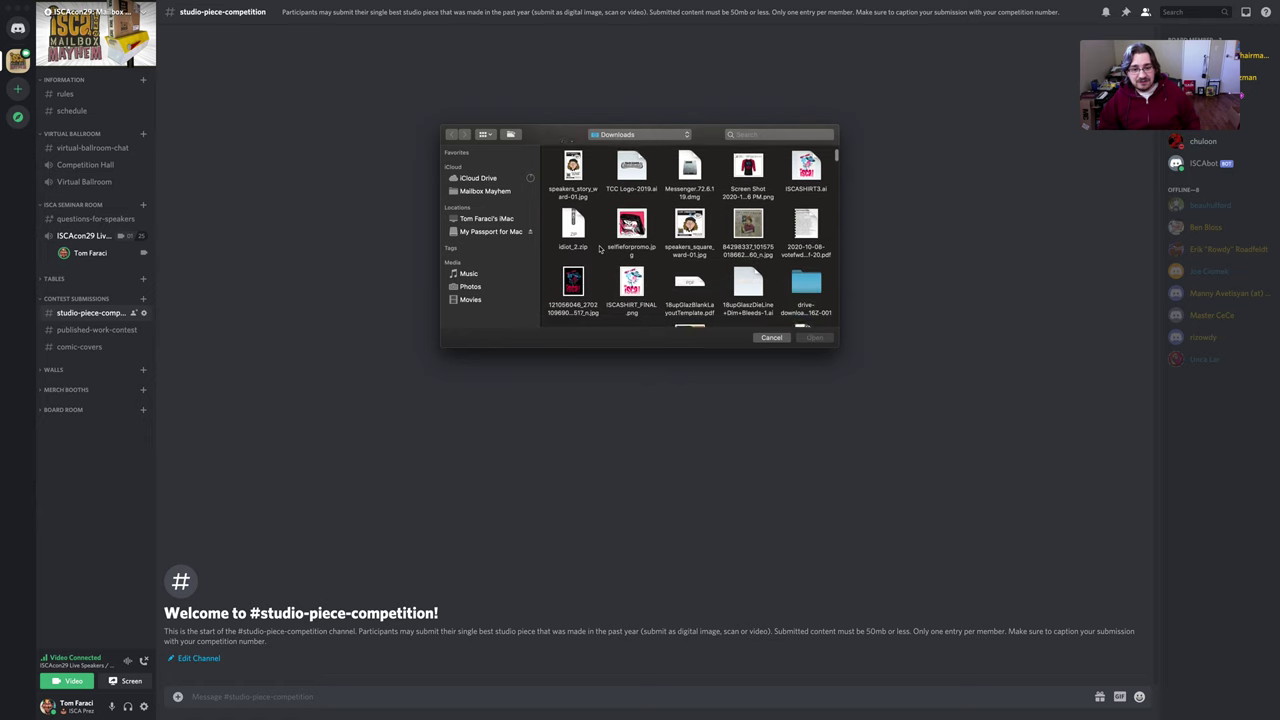
scroll(600, 249, up, 1)
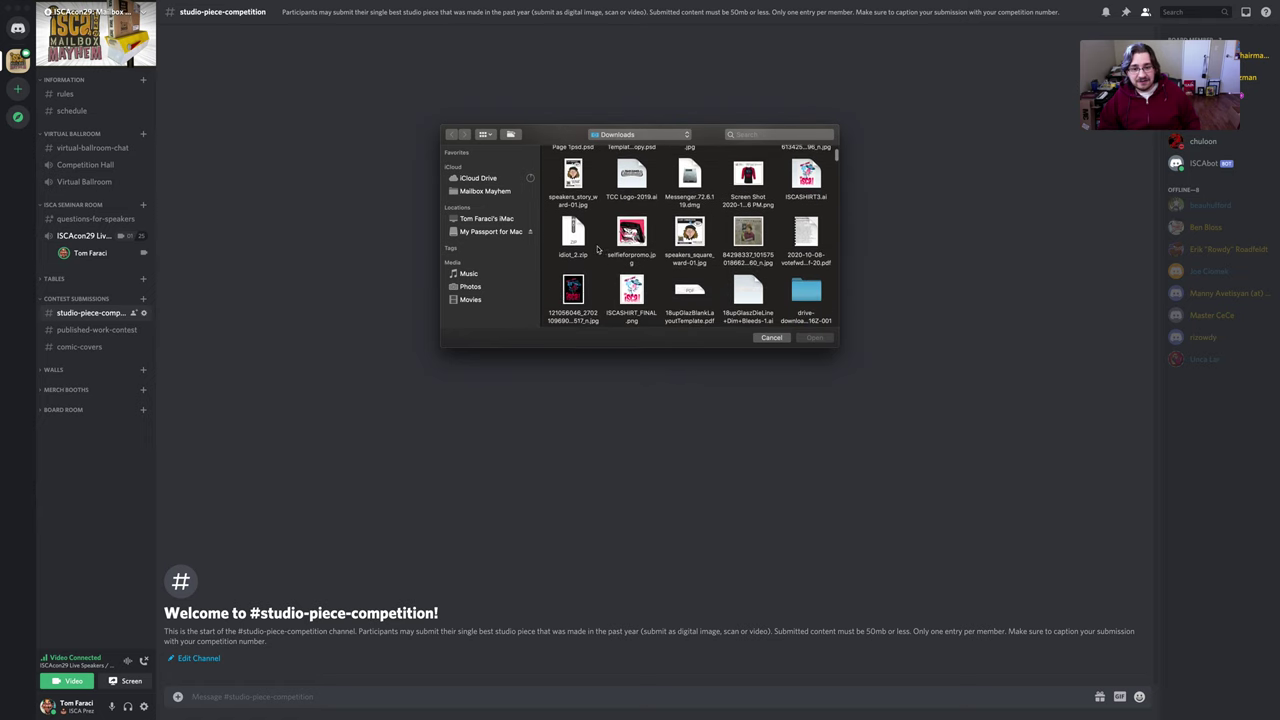
click(641, 231)
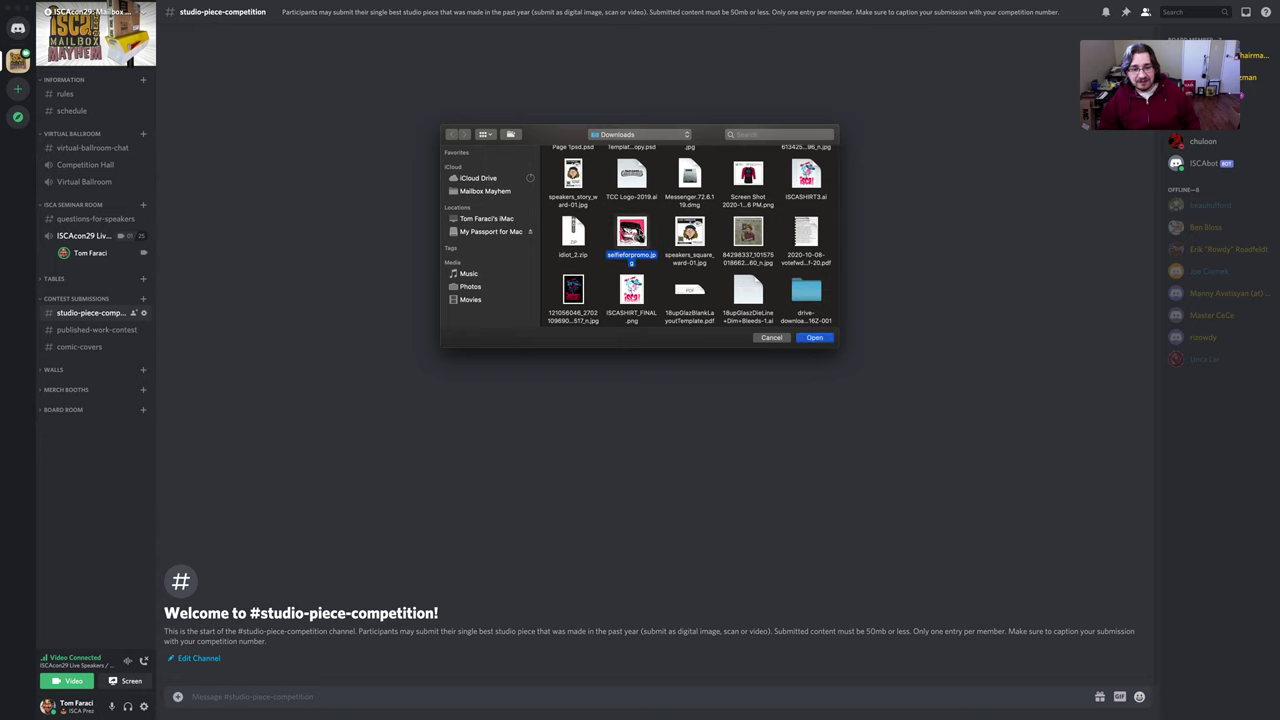
click(814, 338)
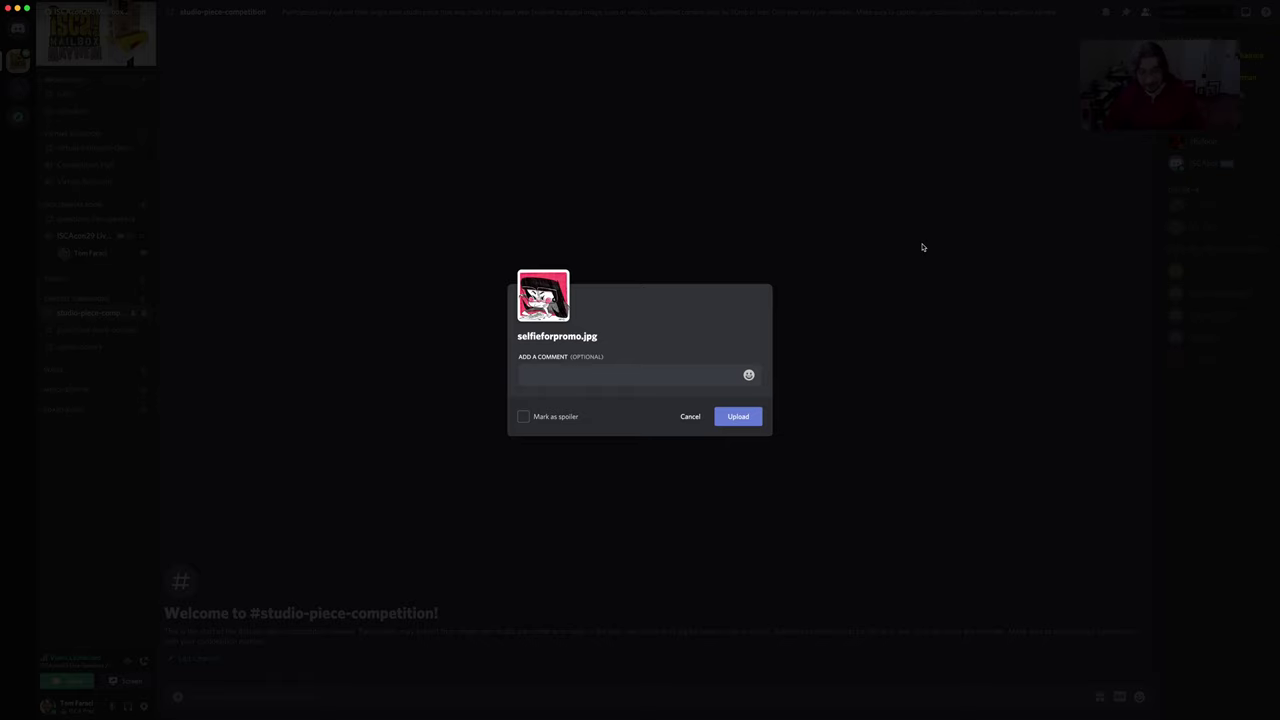
text(T)
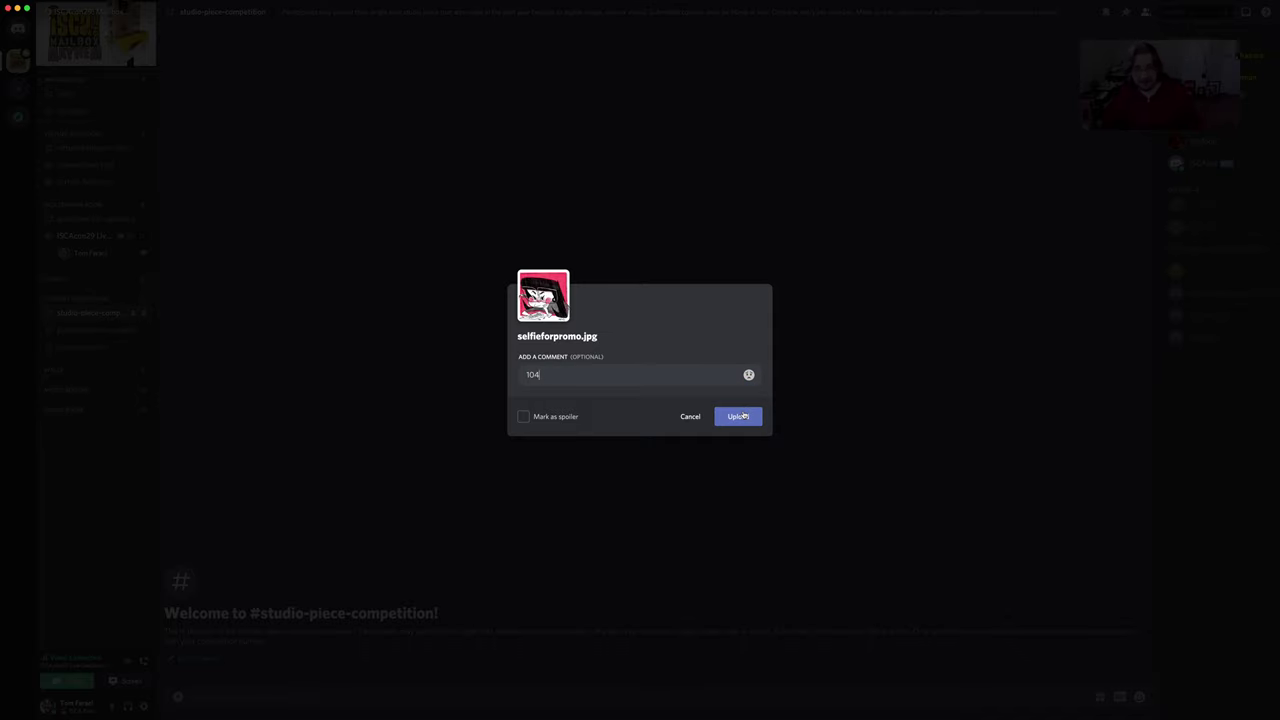
click(744, 414)
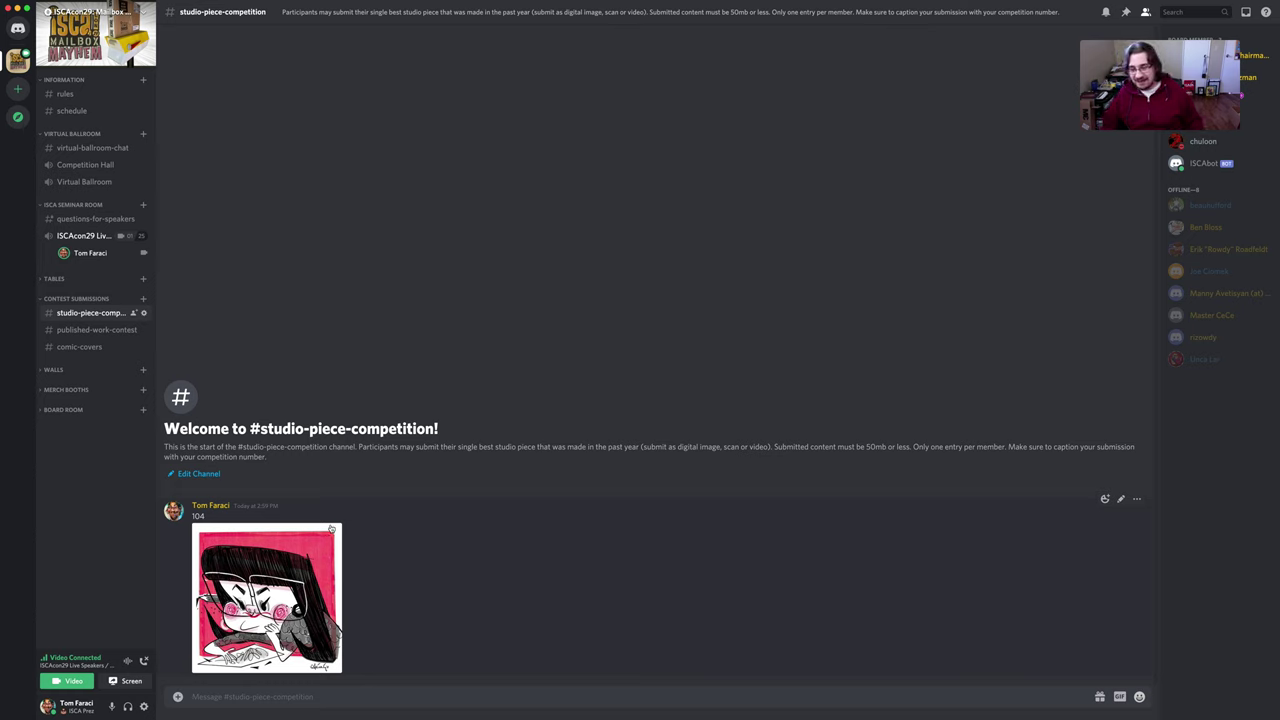
- Highlight the 104 caption on the submitted artwork and delete that message from the studio-piece-competition channel
double_click(203, 516)
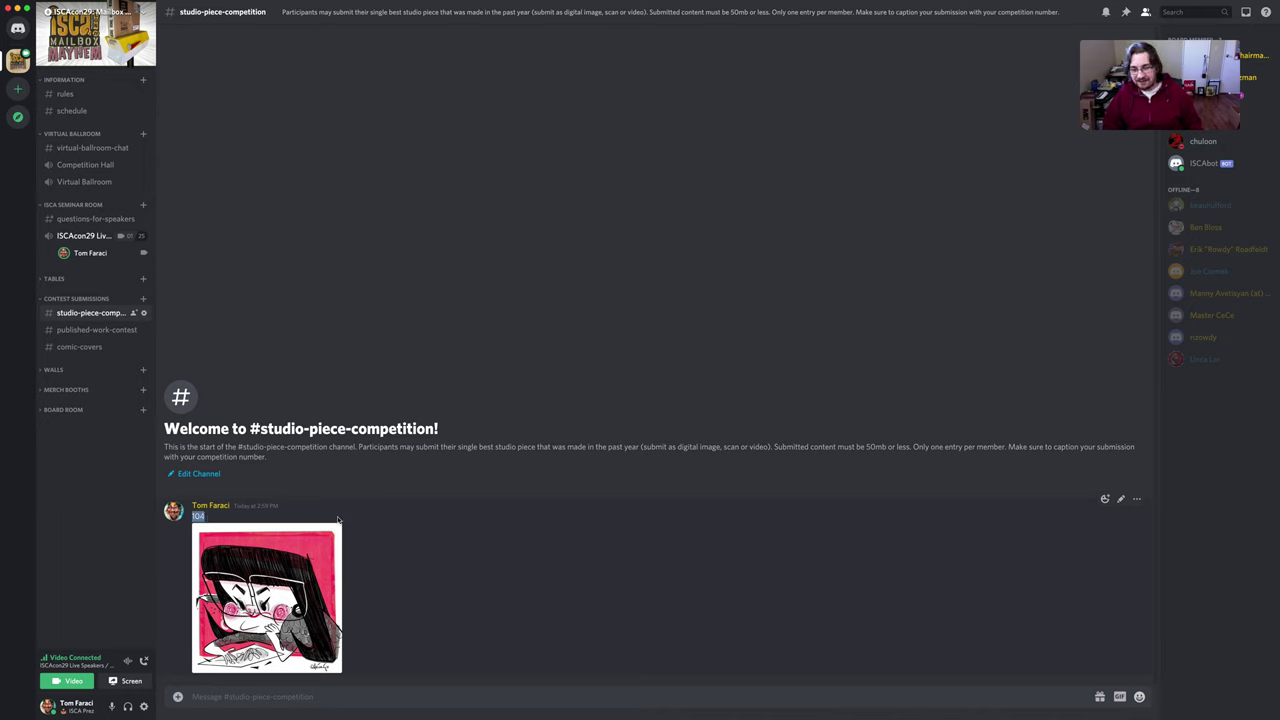
click(409, 529)
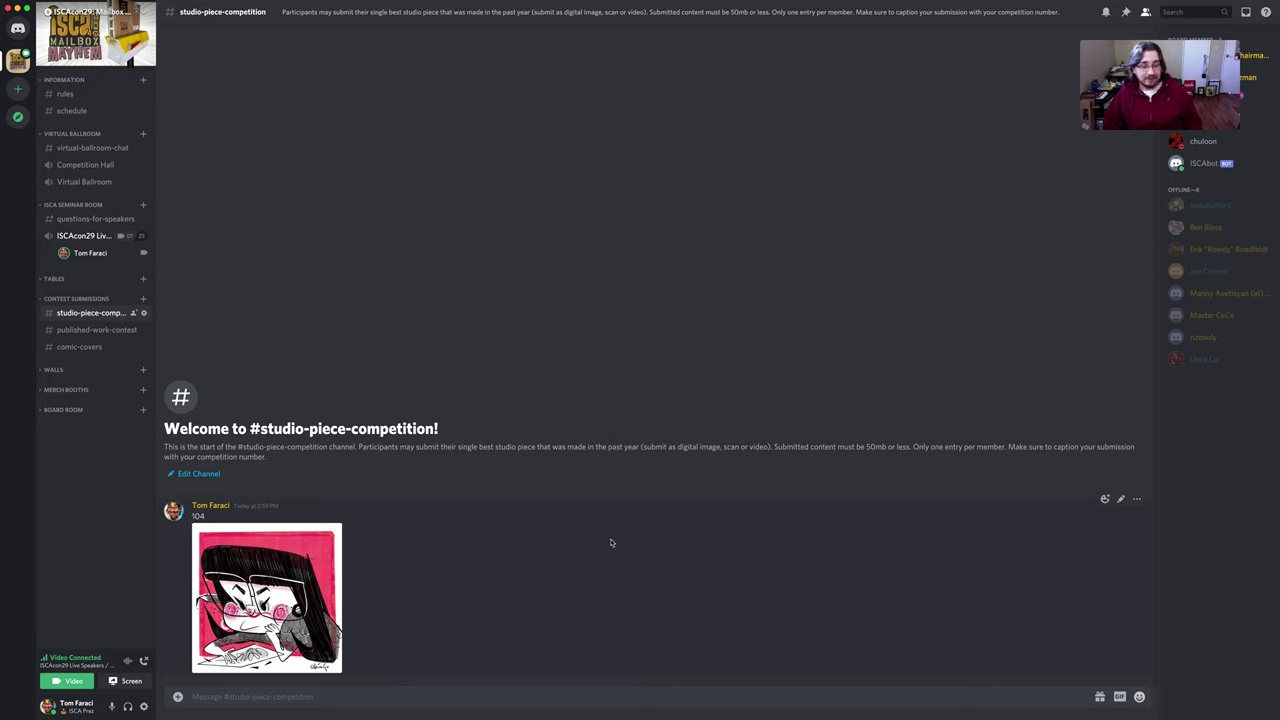
click(1137, 500)
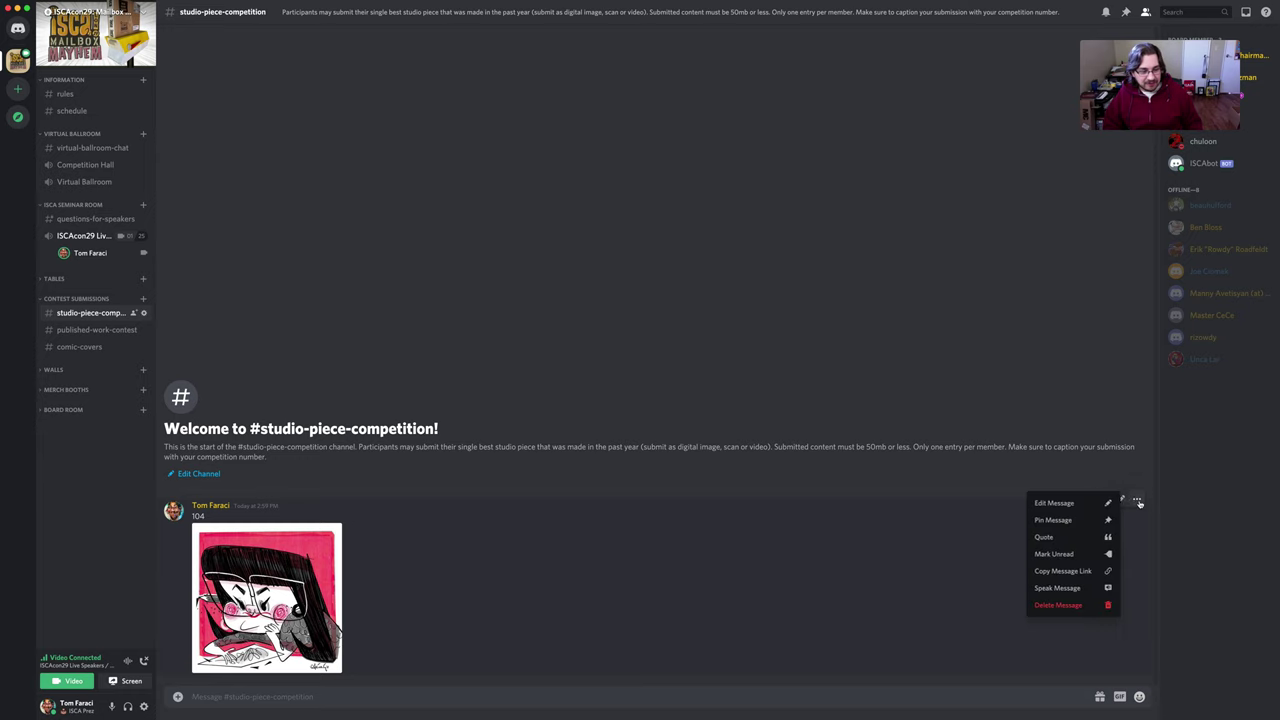
click(1101, 604)
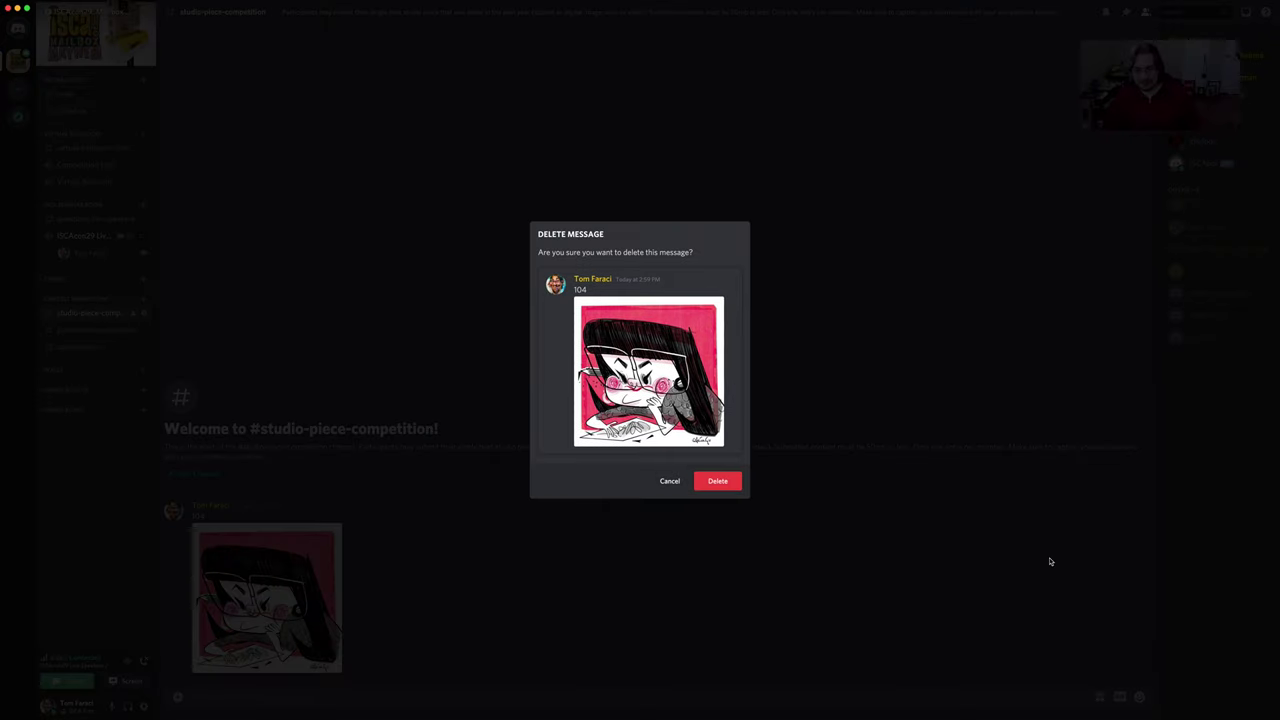
click(718, 482)
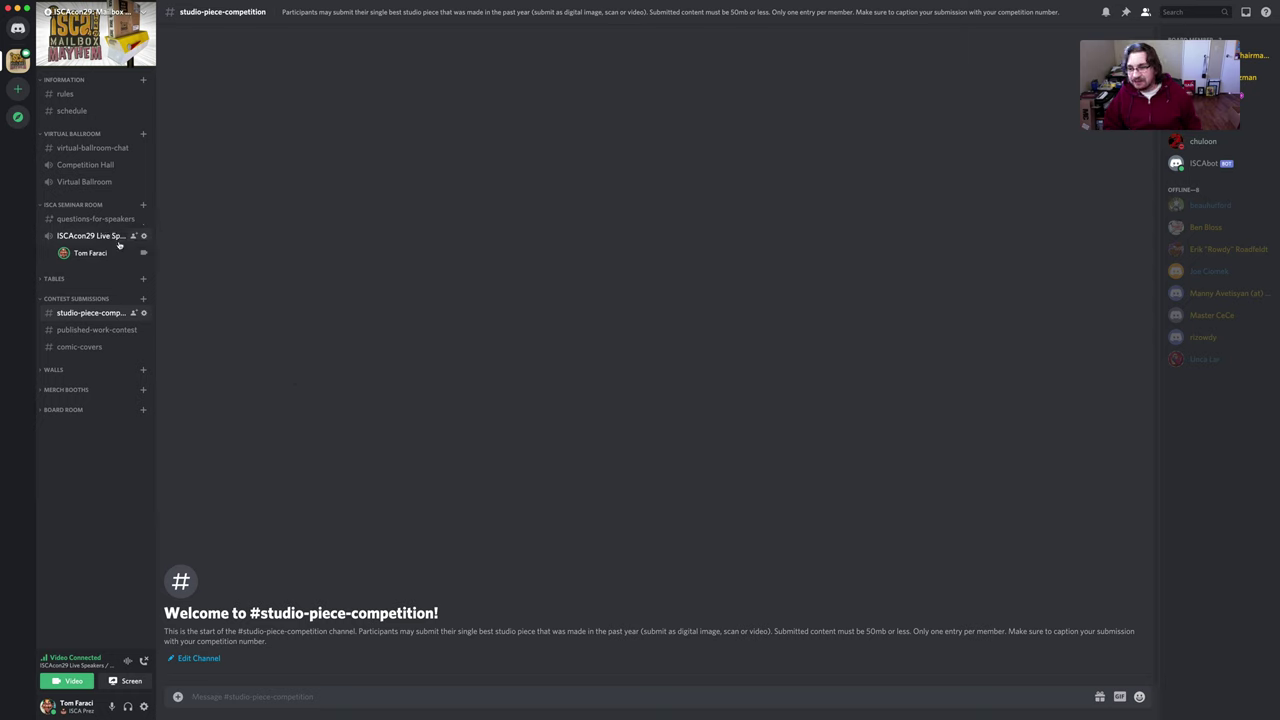
- Collapse Contest Submissions, view wall channel 104 in the Walls category, and collapse Walls again
click(43, 299)
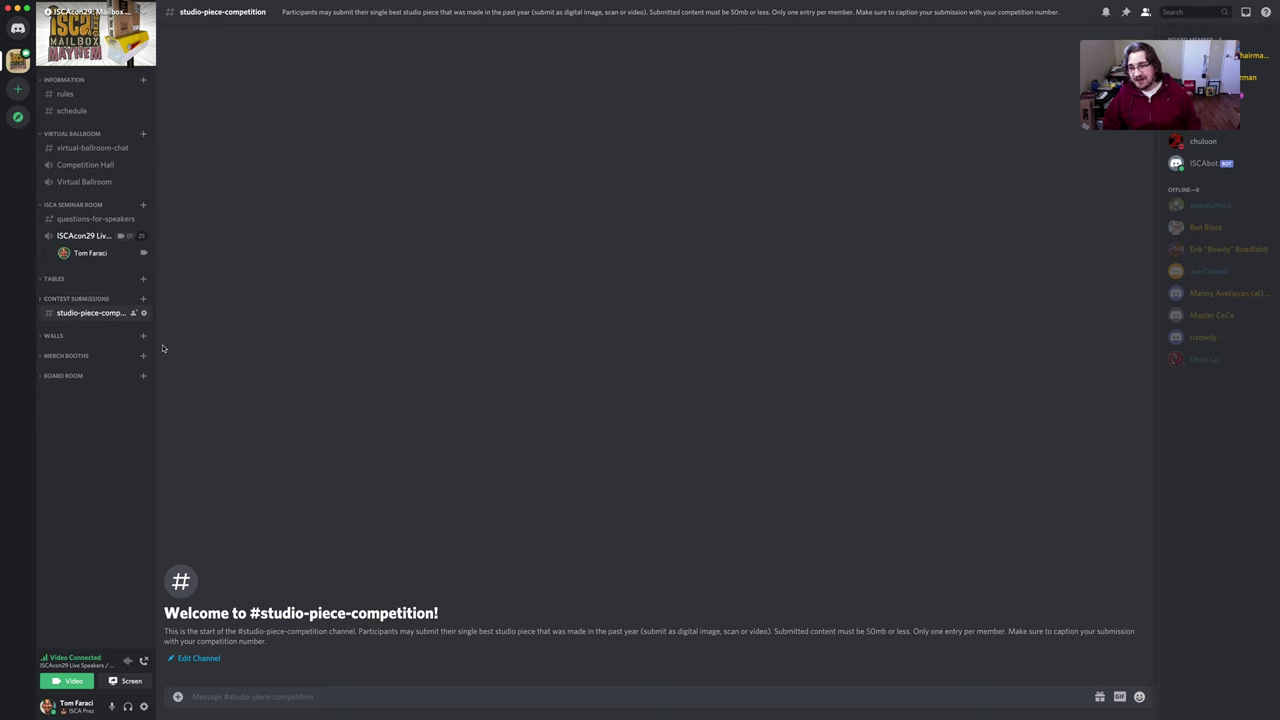
click(42, 336)
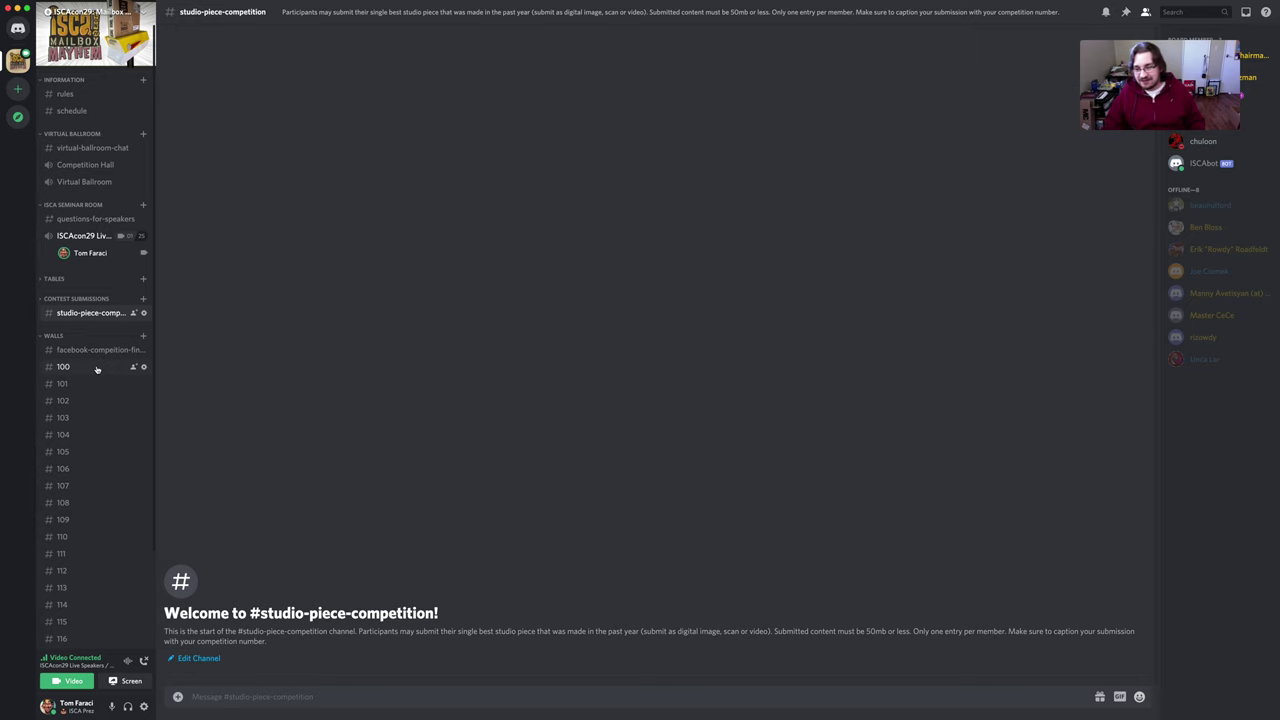
click(102, 436)
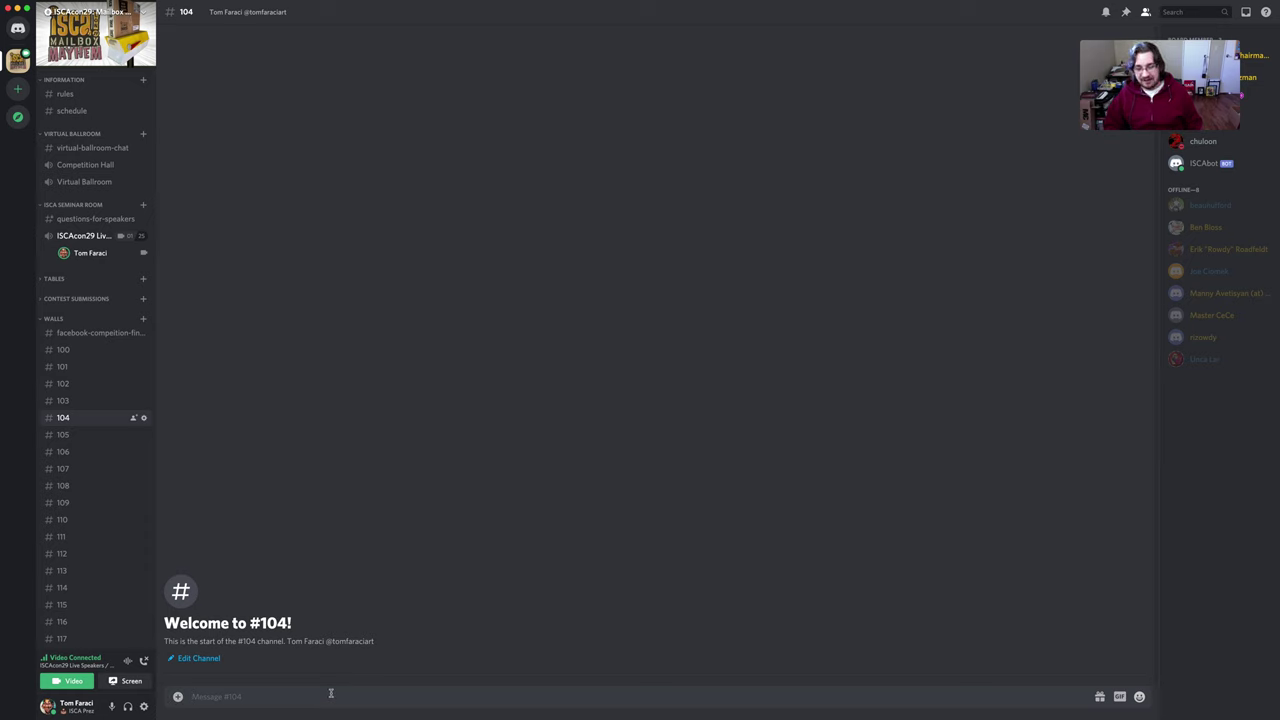
text(10)
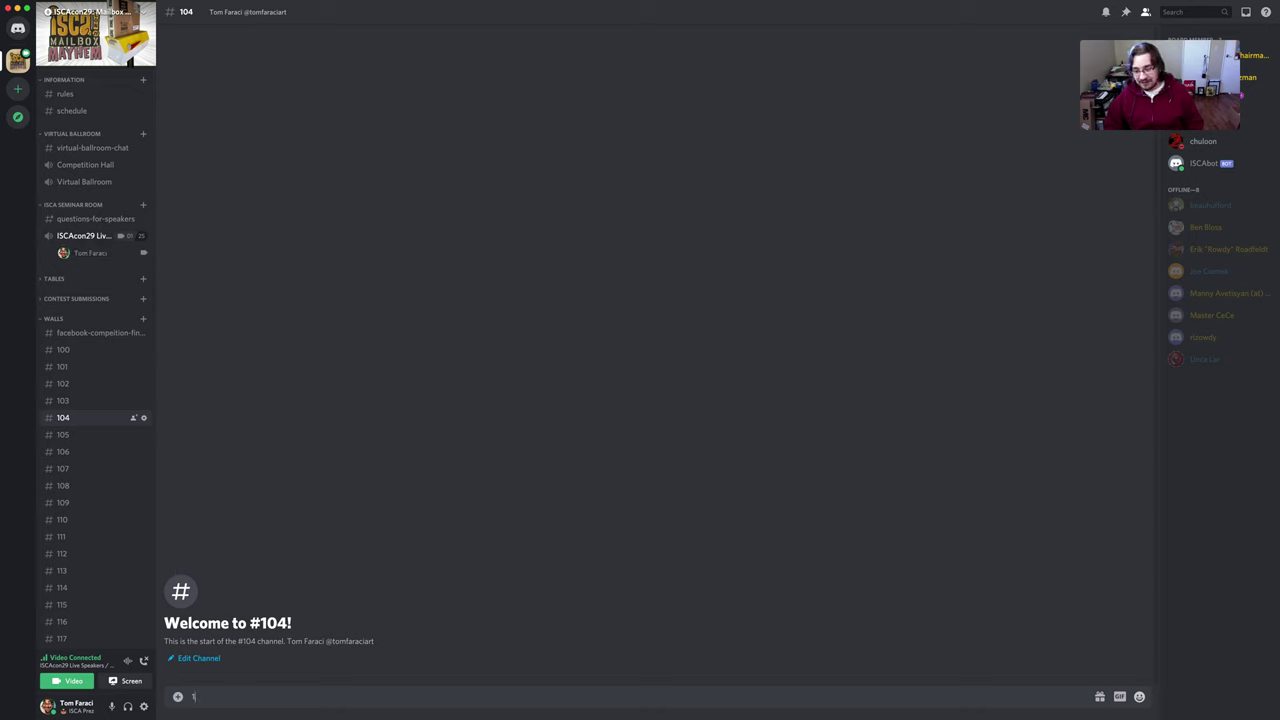
key(BackSpace)
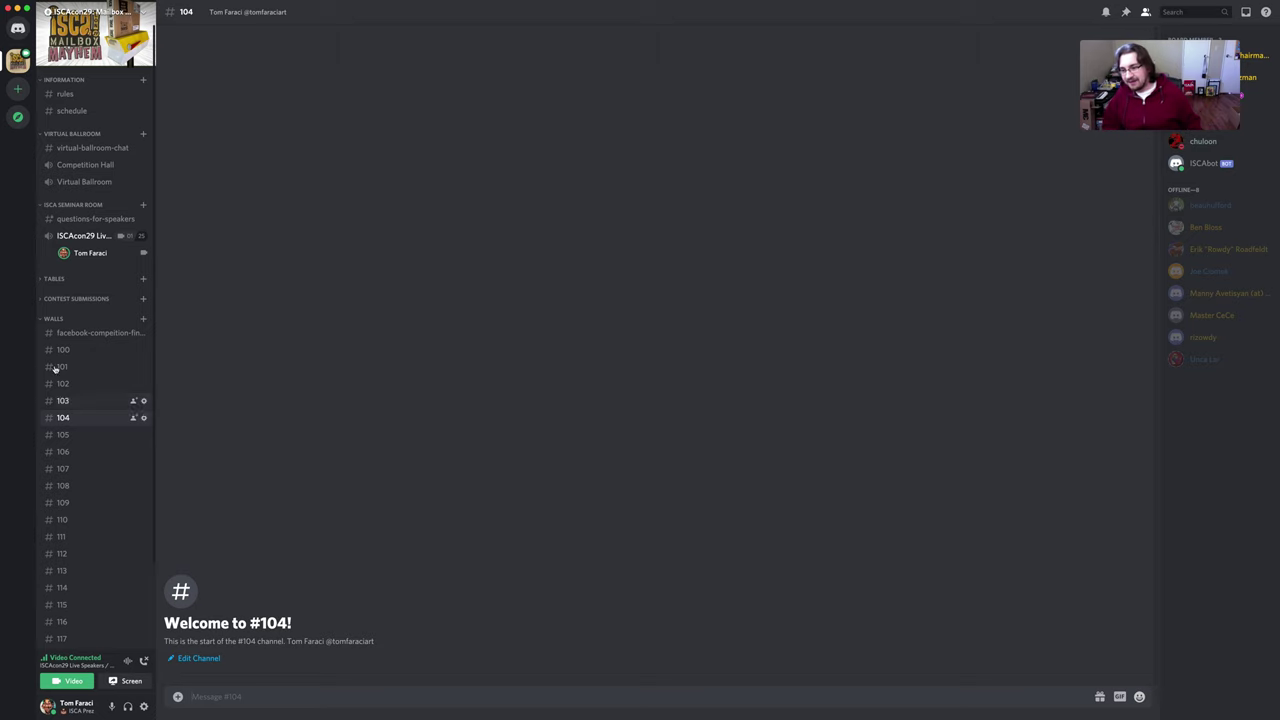
click(47, 318)
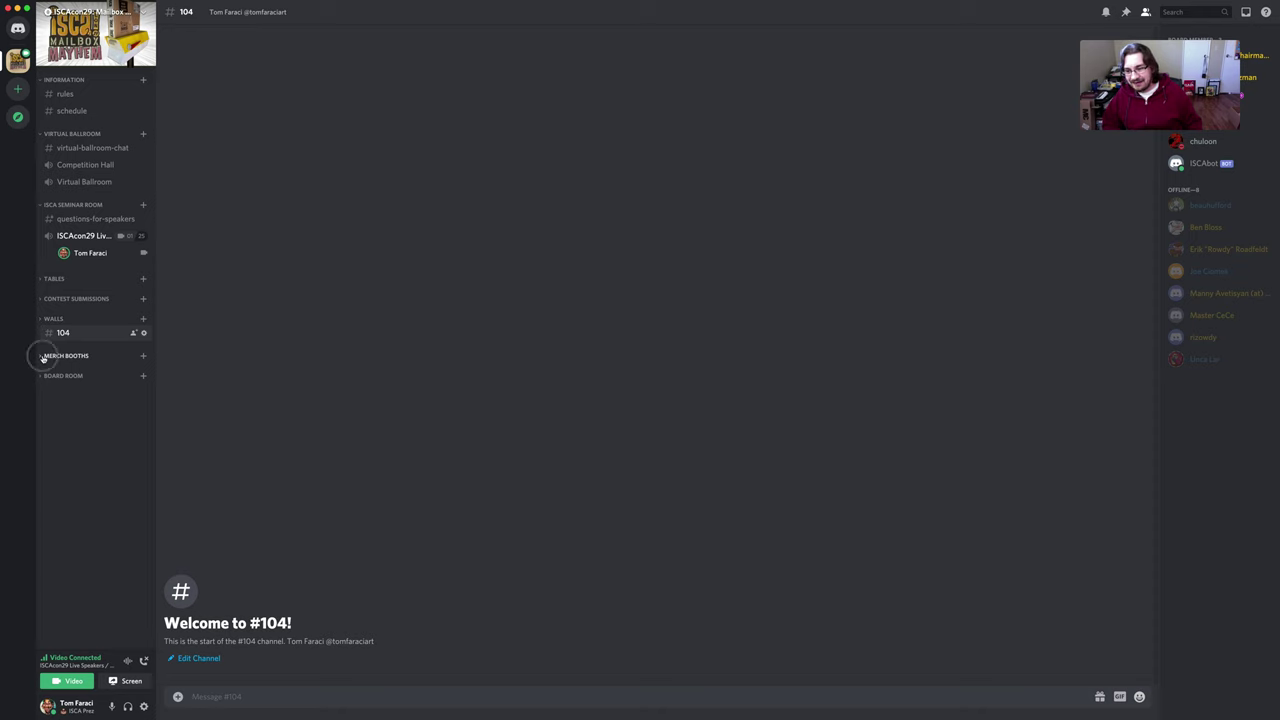
- Read through the isca-exaggerated-features channel under Merch Booths and collapse the category again
click(44, 356)
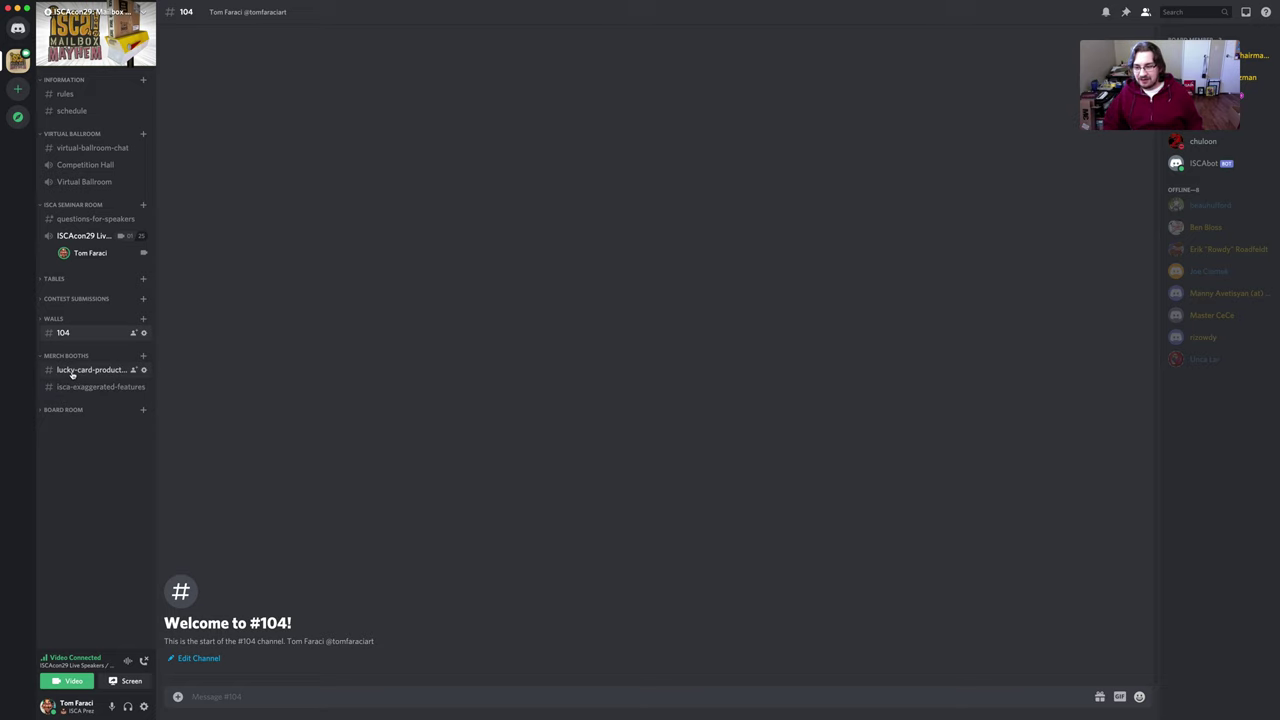
click(78, 386)
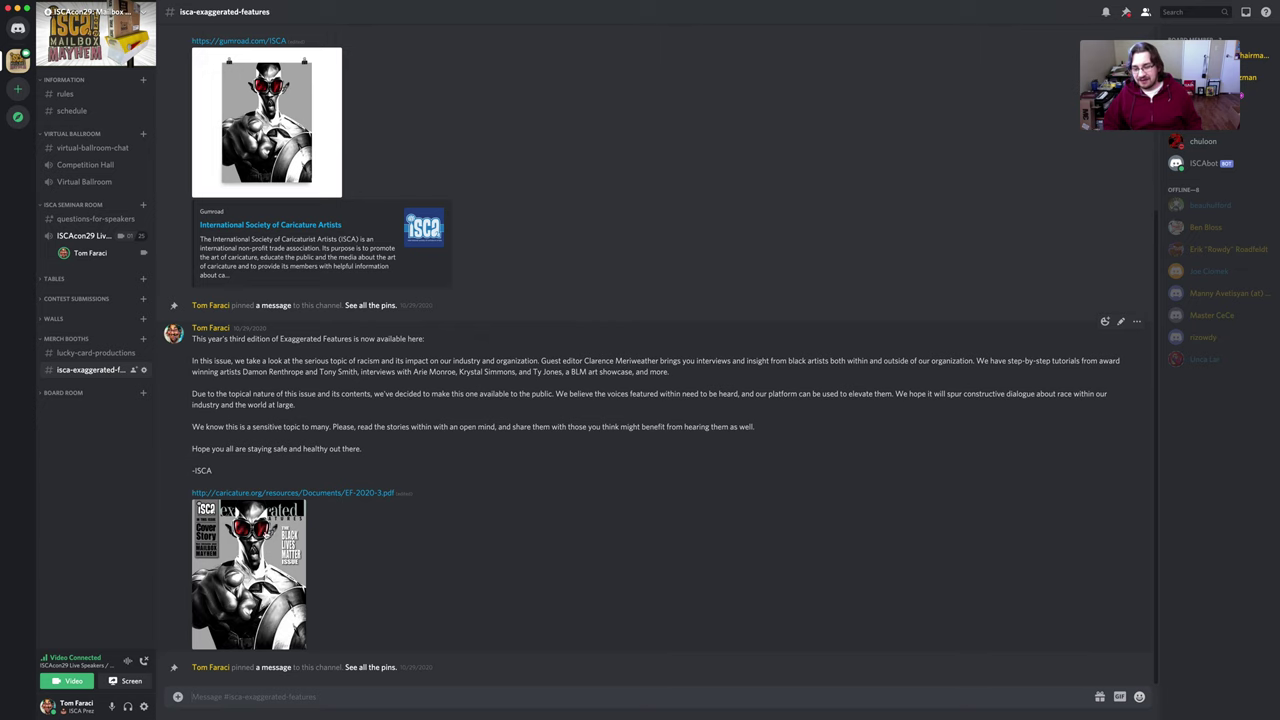
scroll(332, 563, up, 1)
scroll(332, 563, up, 5)
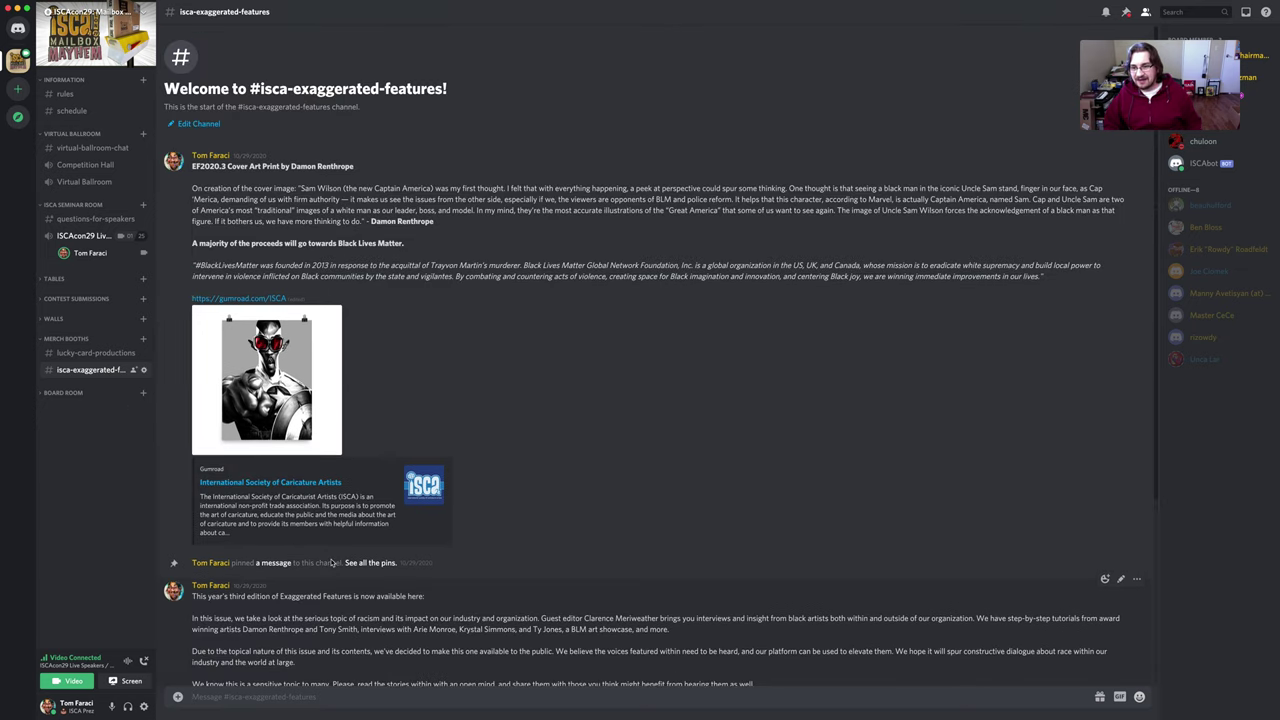
scroll(279, 220, down, 1)
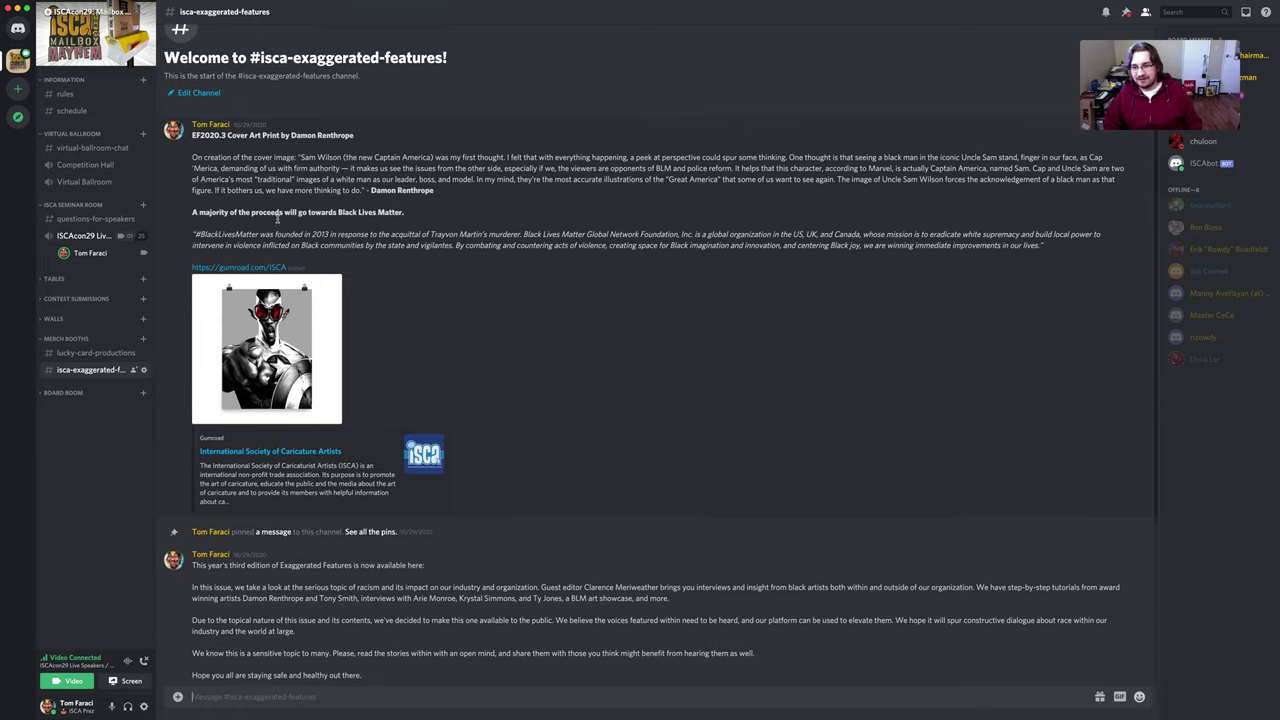
scroll(279, 222, down, 5)
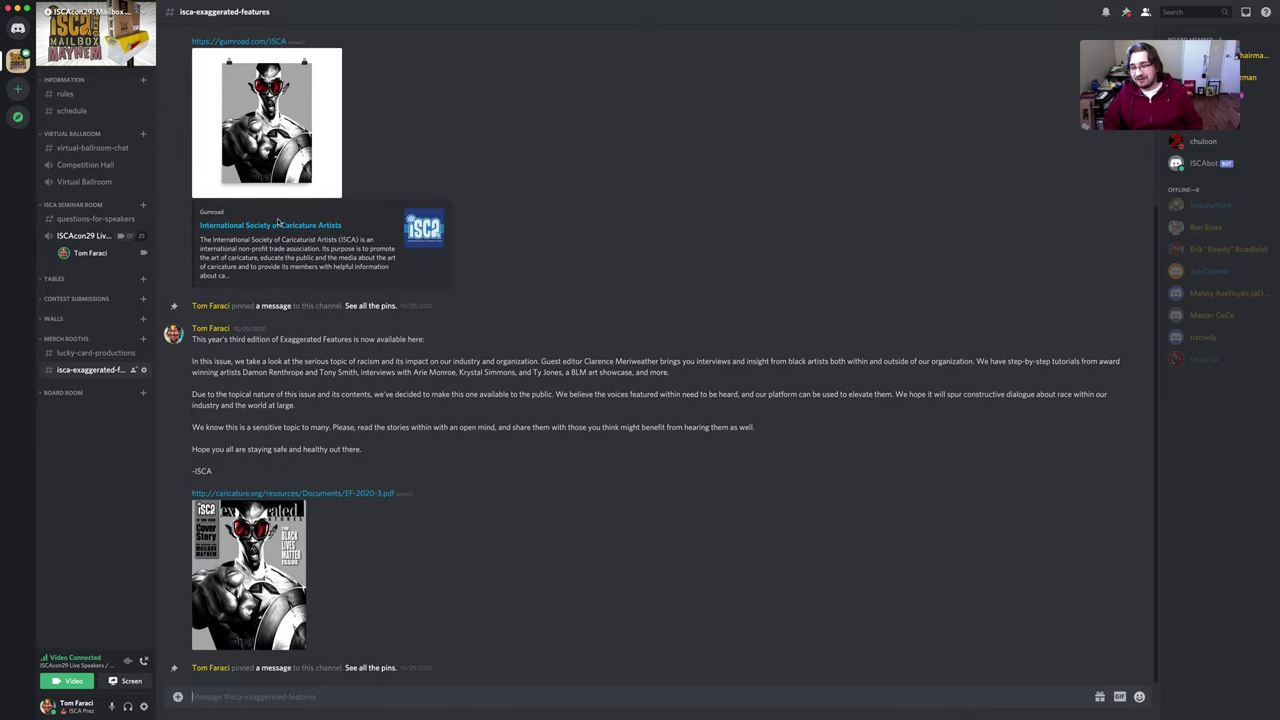
click(40, 339)
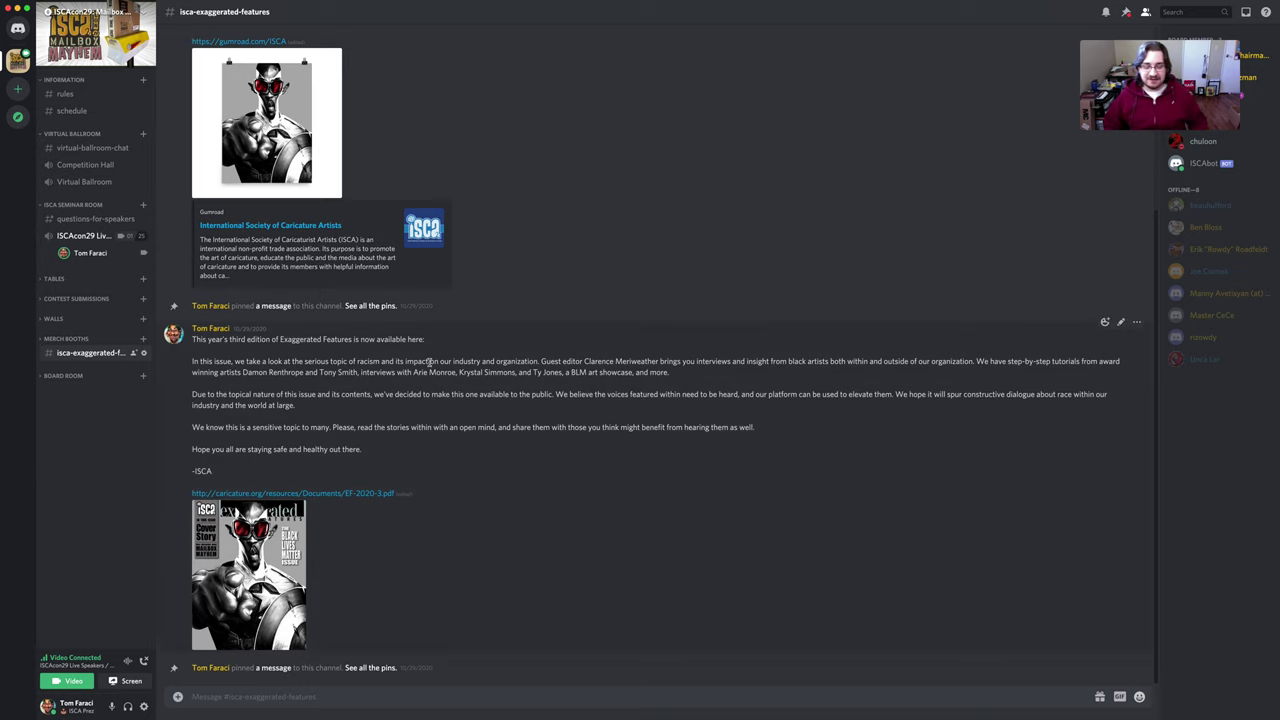